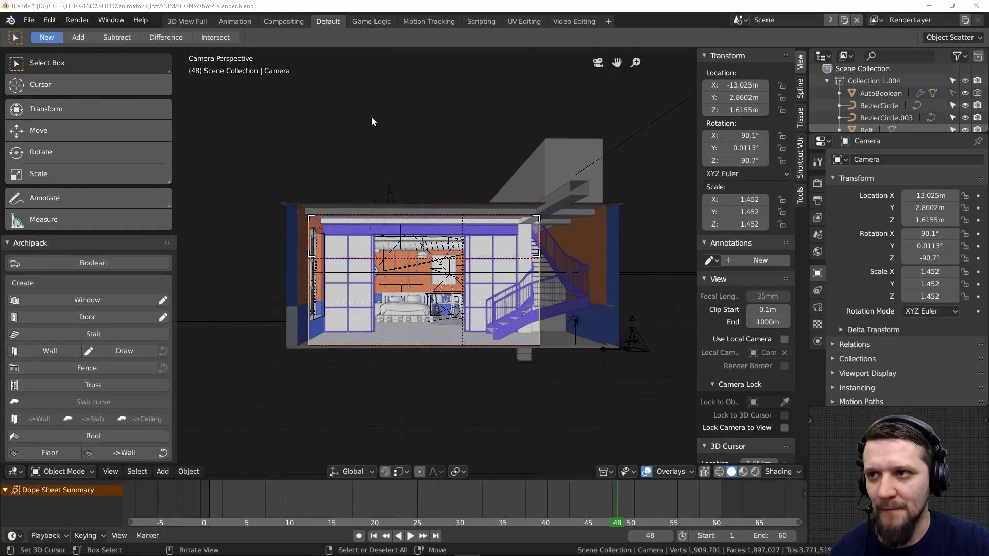
Examine the loft scene through the camera and from a free angle, including the bedroom opening and the staircase.
scroll(317, 252, up, 1)
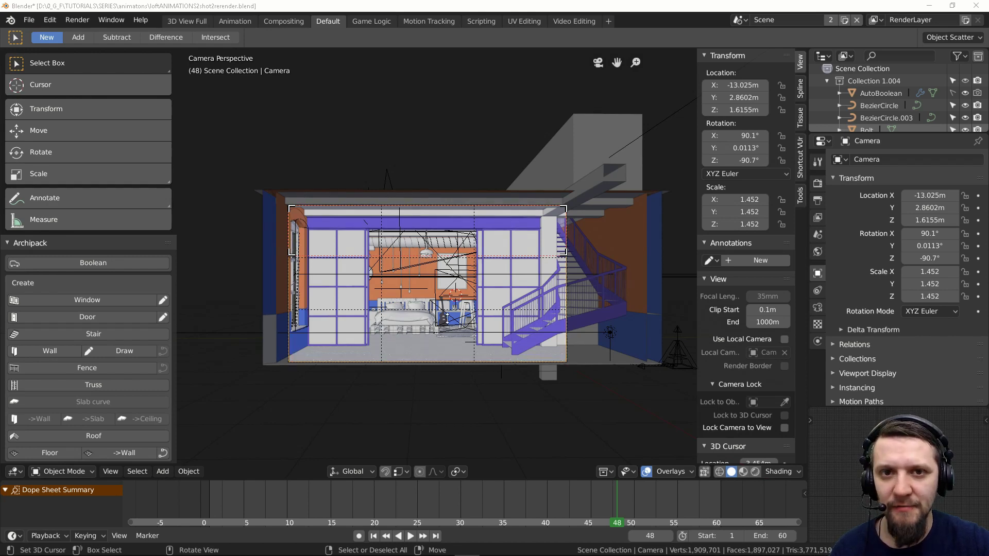
scroll(447, 318, up, 3)
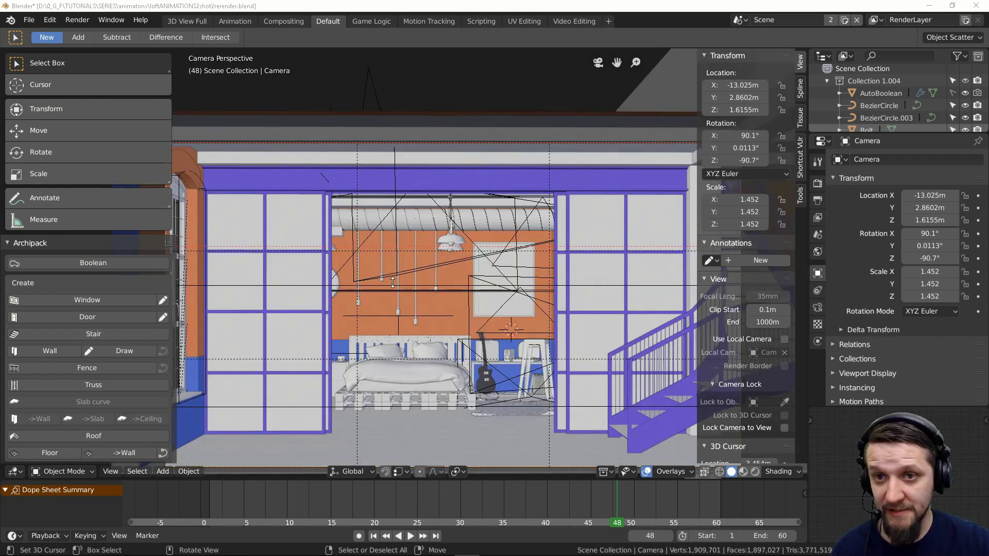
scroll(388, 263, down, 3)
middle_drag(388, 264, 499, 283)
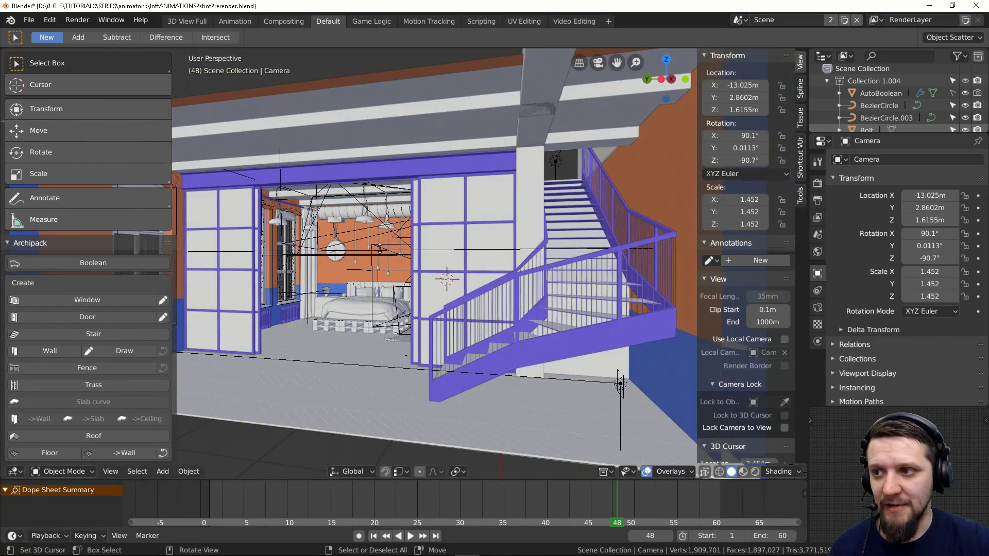
key(KP_0)
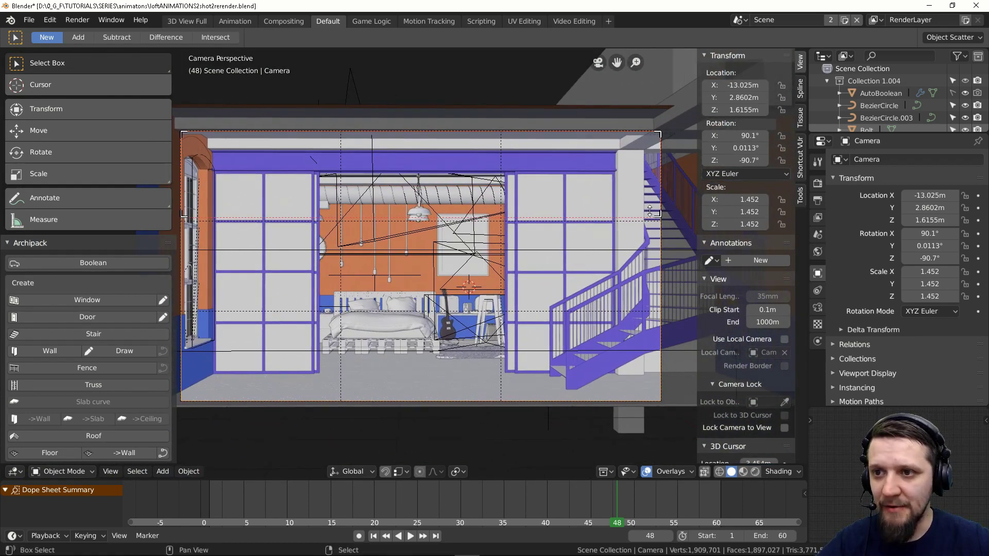
shift+middle_drag(619, 233, 546, 292)
scroll(505, 289, up, 2)
shift+scroll(507, 286, down, 2)
scroll(506, 280, down, 3)
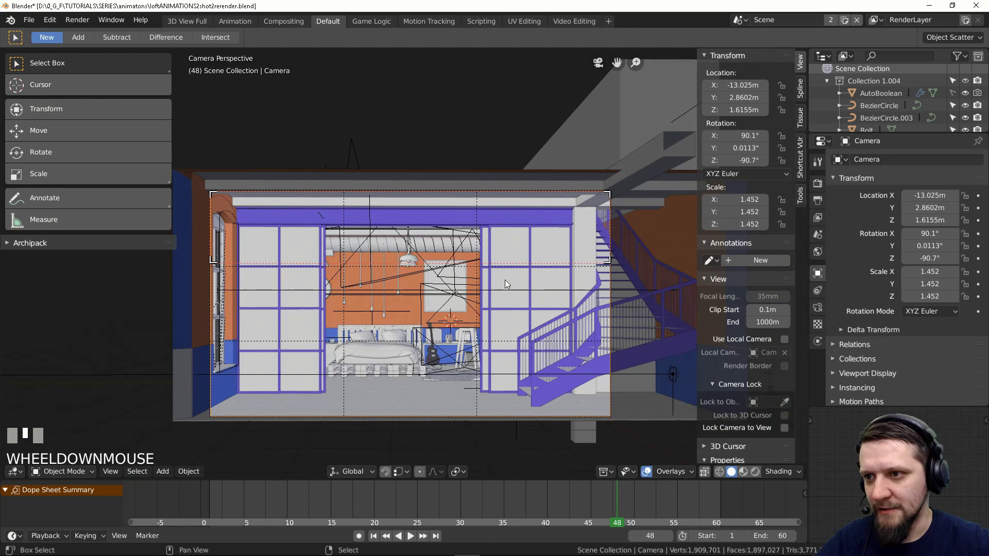
shift+middle_drag(469, 281, 468, 316)
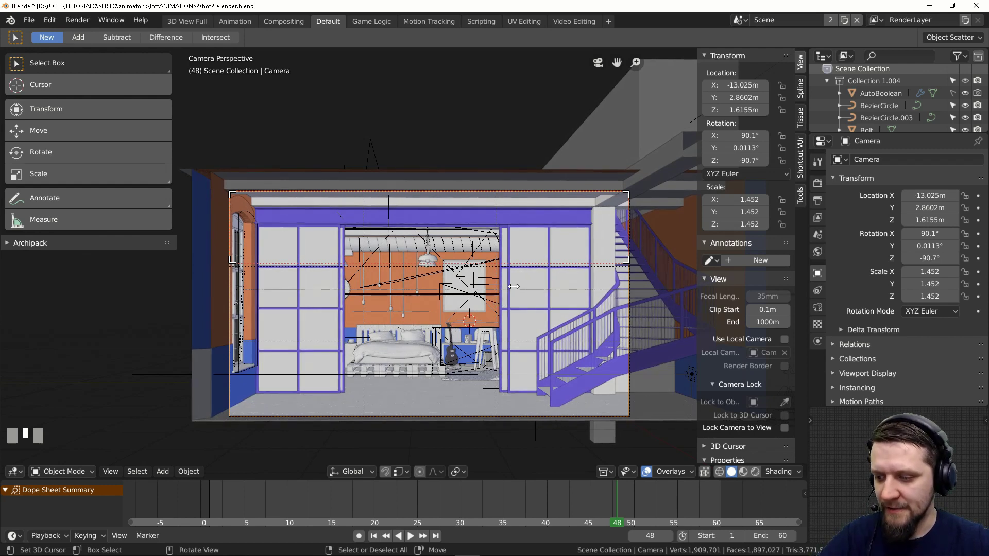
Move the camera about 3.3 m forward along its local Z axis, closer to the bedroom opening.
key(g)
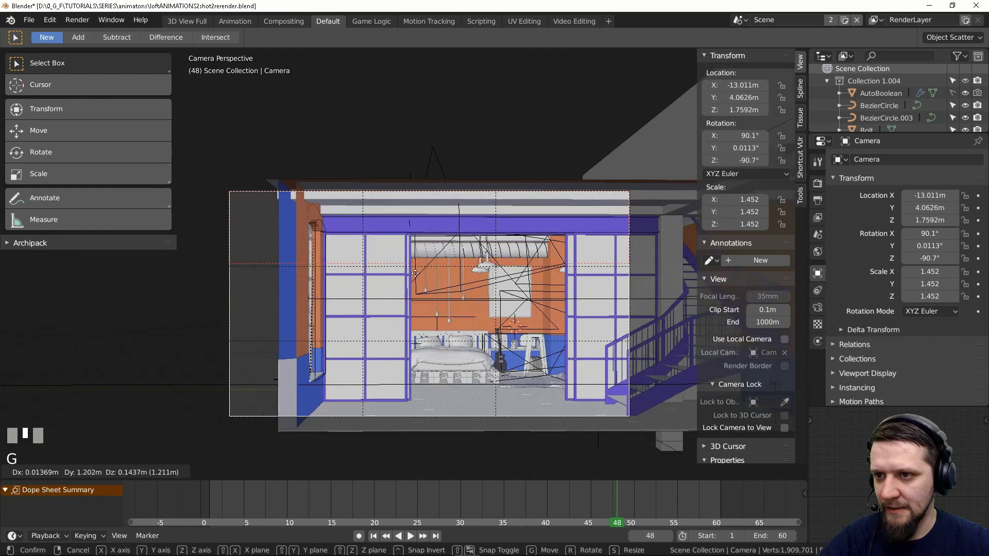
key(Escape)
key(g)
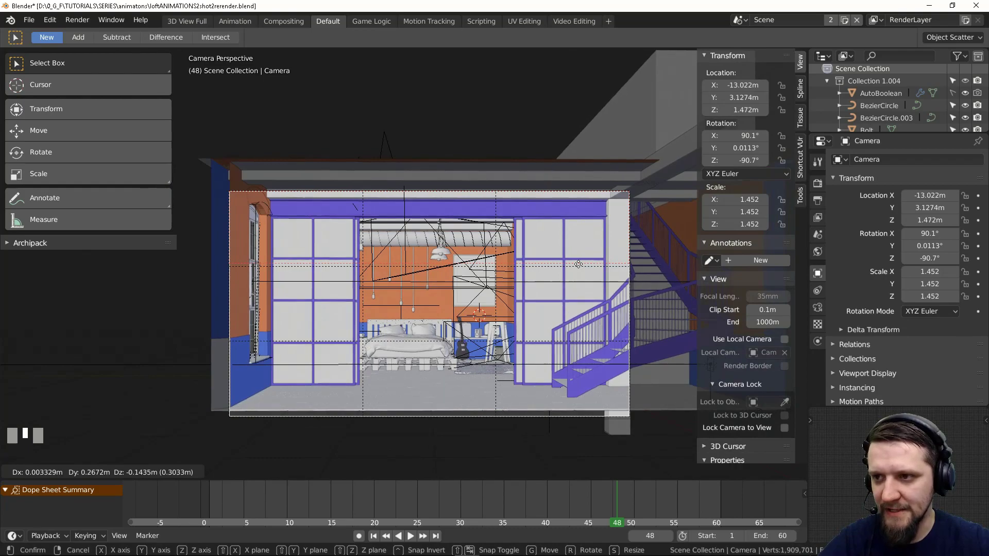
key(z)
key(z)
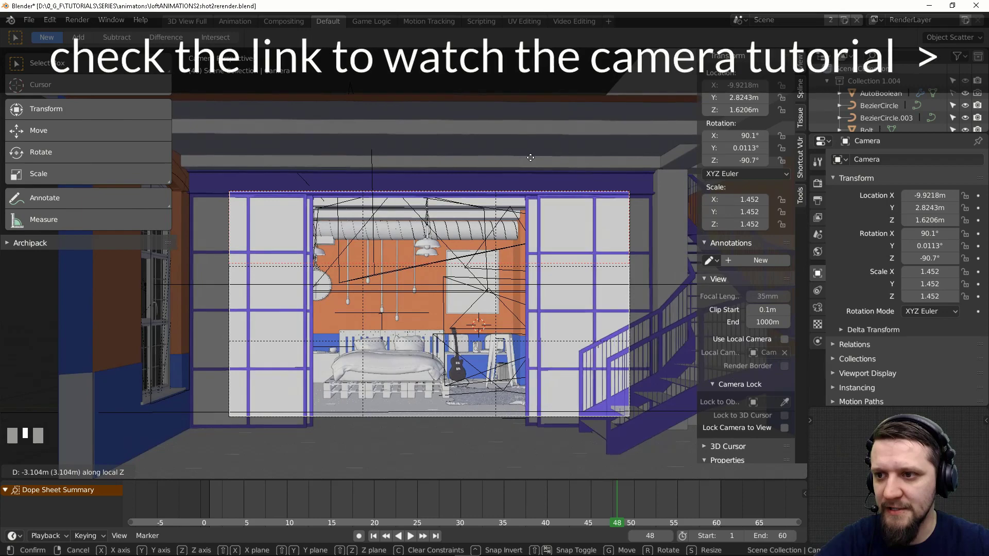
click(531, 158)
shift+middle_drag(530, 158, 574, 271)
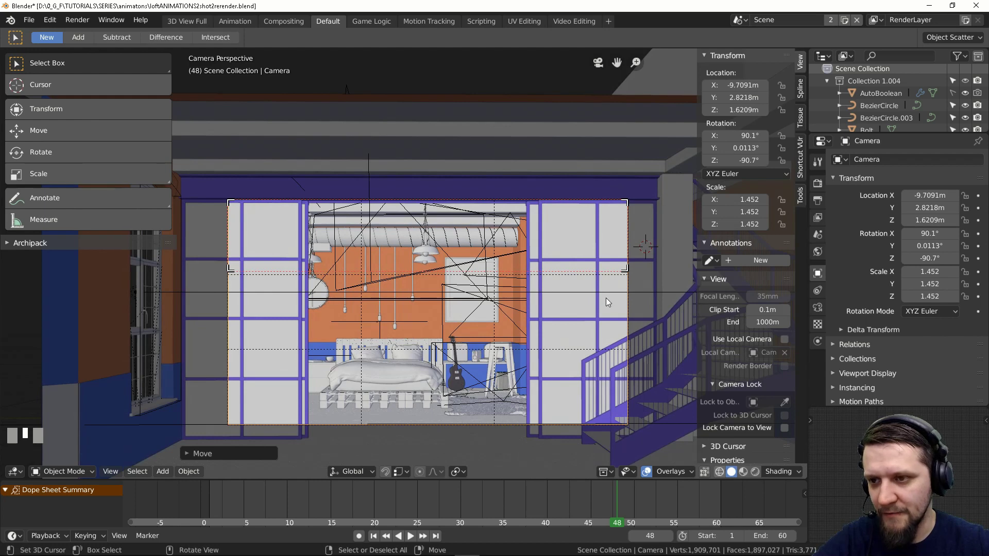
scroll(510, 443, down, 3)
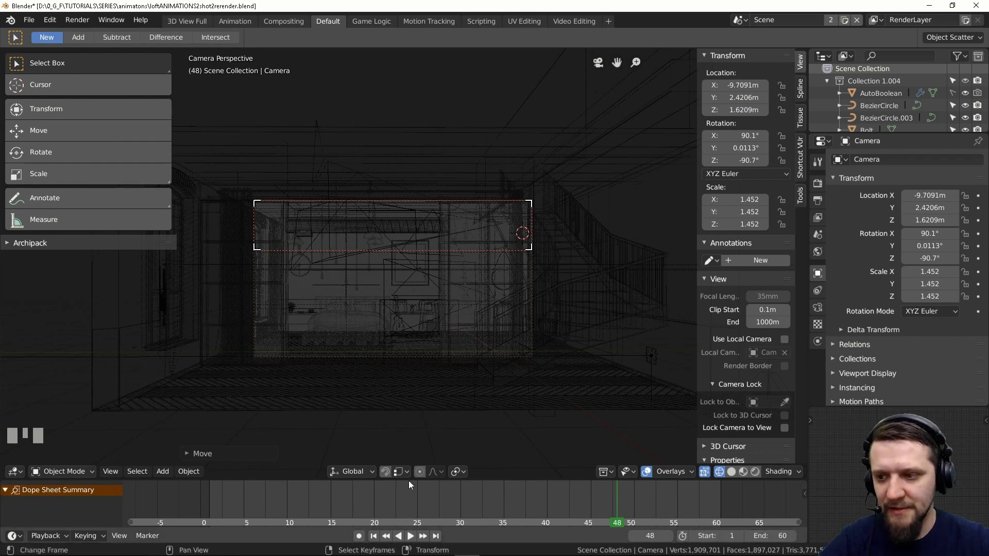
Display the scene's output dimensions with the frame range and frame rate options, and clear the camera's render border.
click(779, 536)
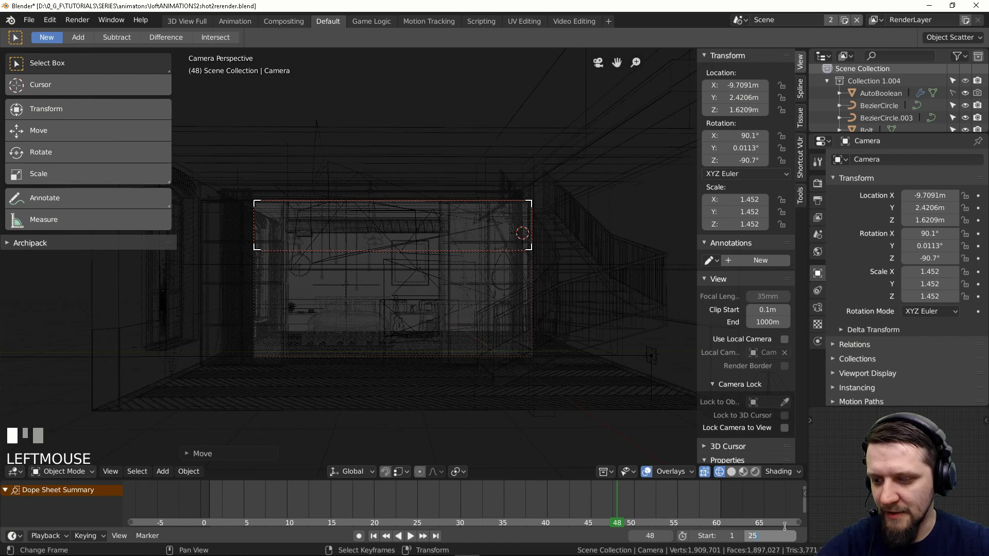
scroll(785, 526, up, 1)
click(817, 307)
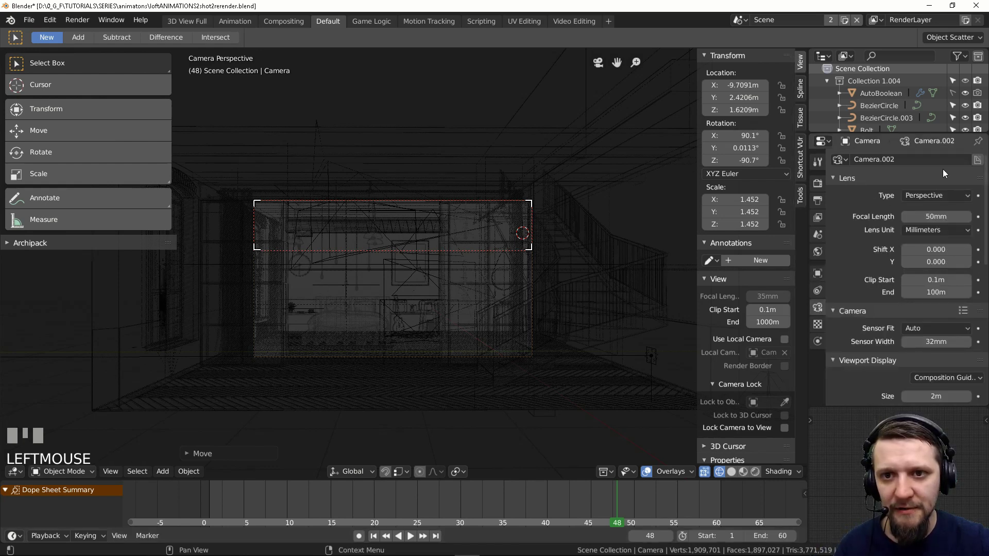
click(818, 183)
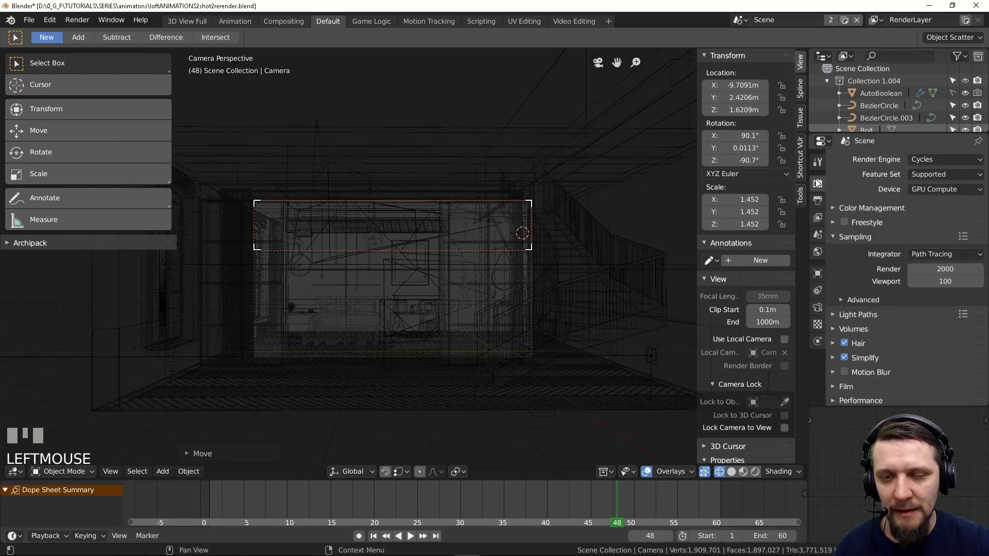
click(855, 237)
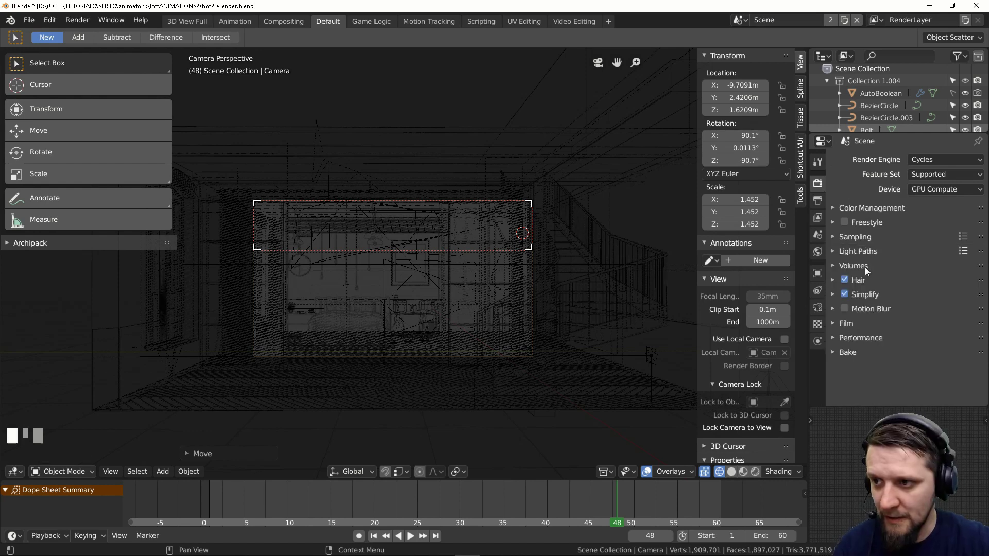
click(819, 199)
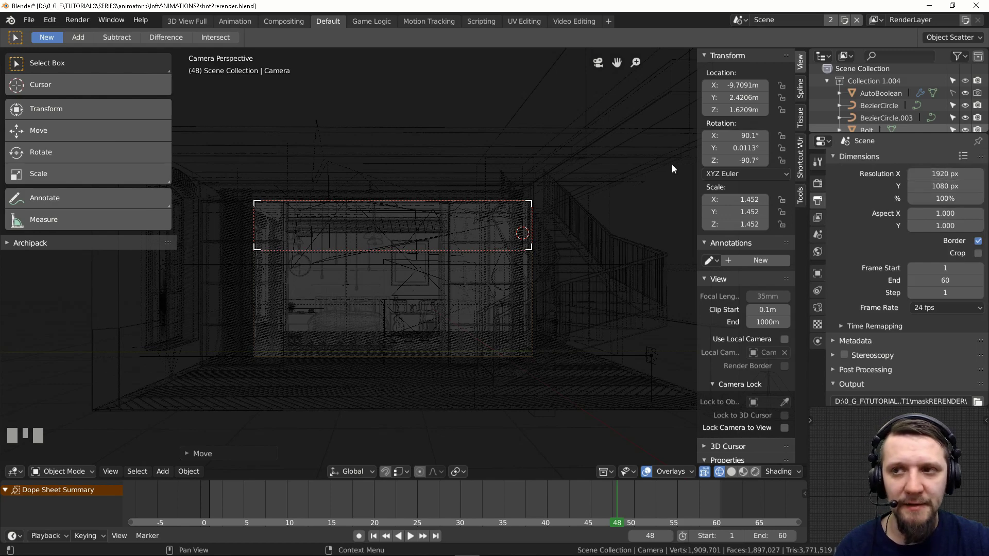
key(ctrl+alt+b)
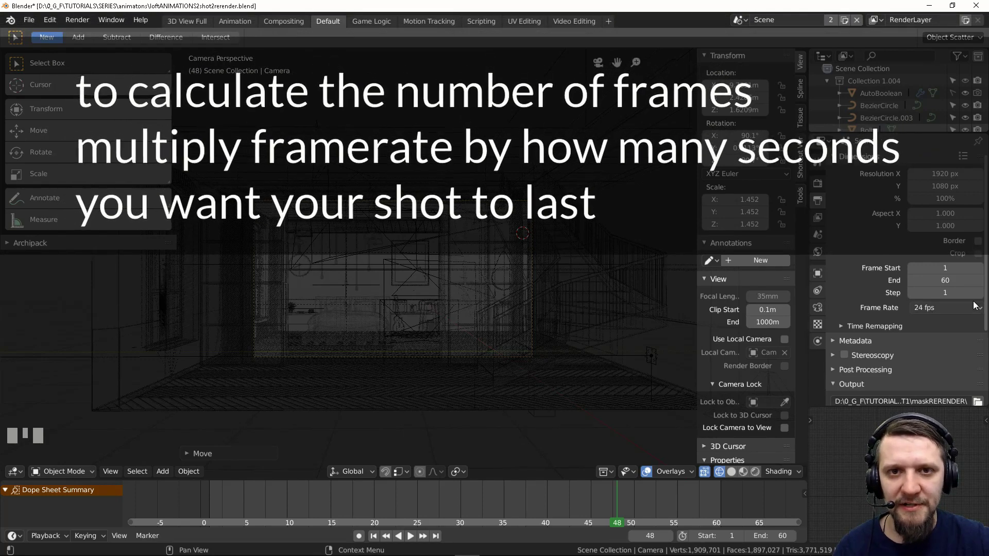
click(941, 309)
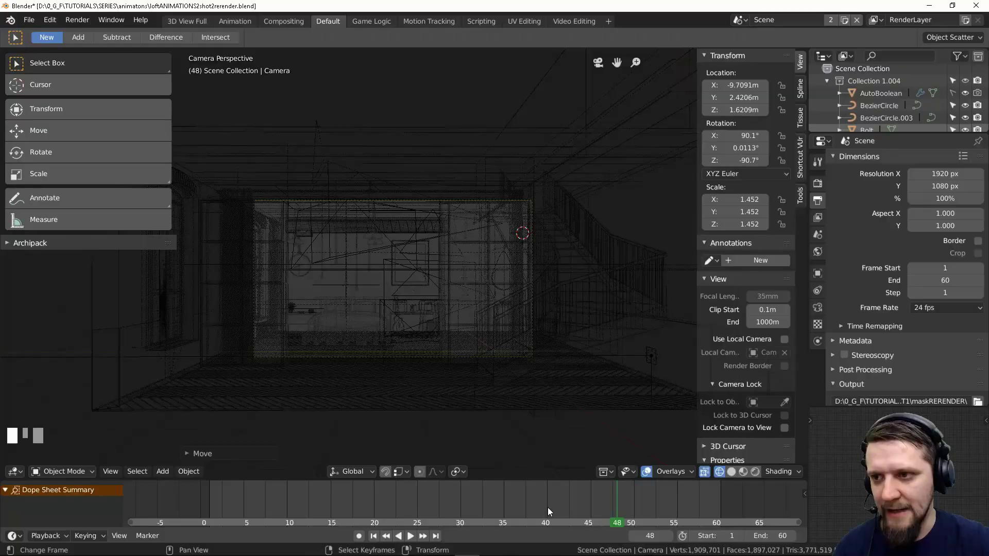
Go to frame 1 of the timeline and make the camera the selected object.
click(450, 504)
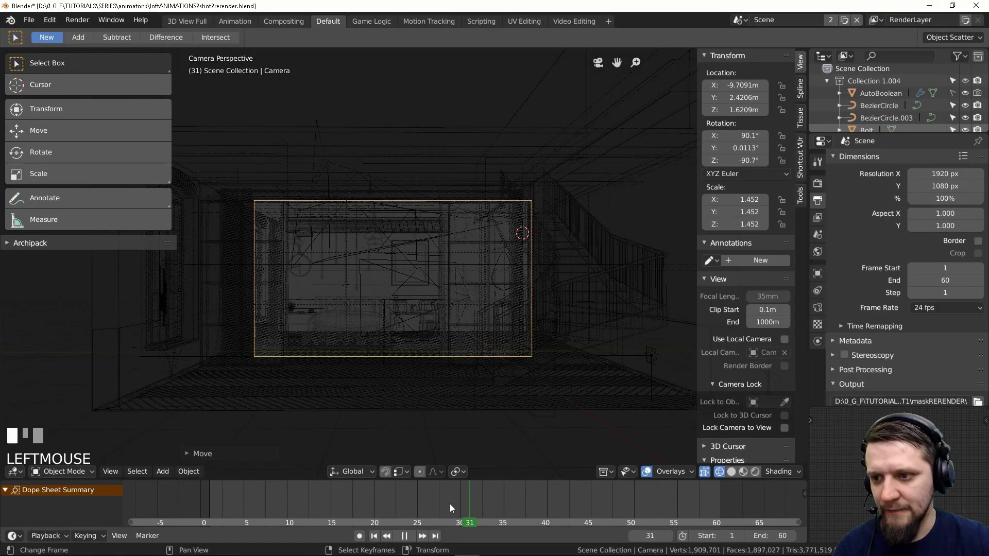
click(374, 536)
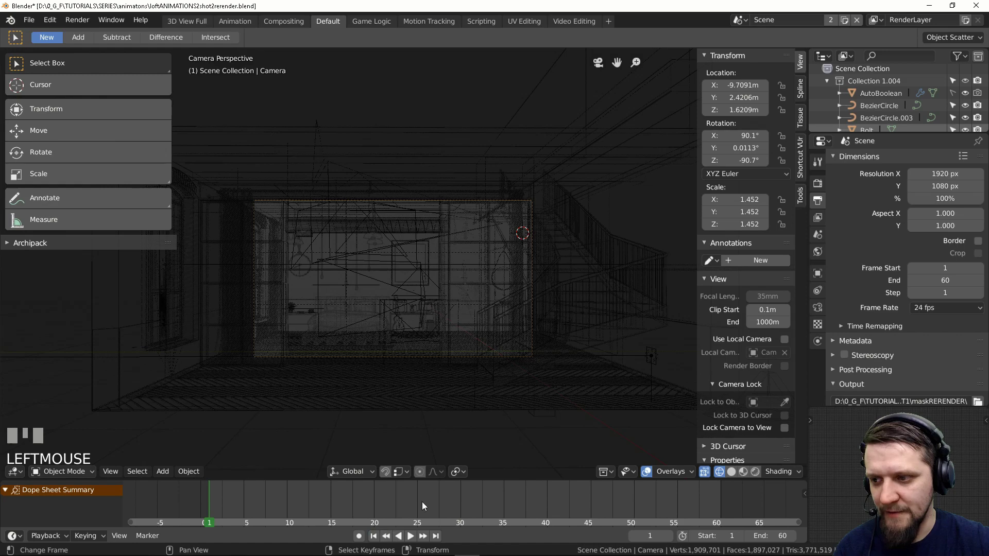
right_click(441, 198)
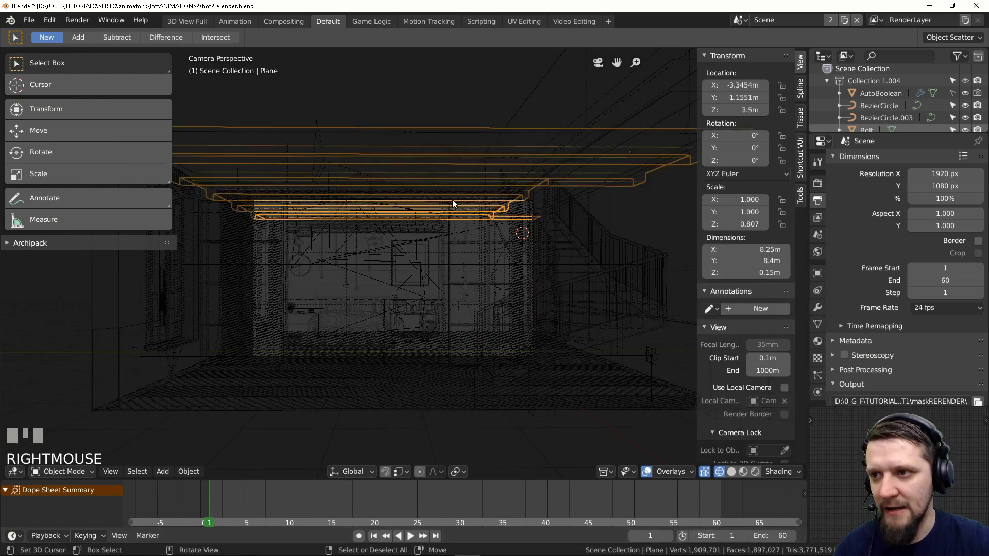
right_click(453, 200)
right_click(527, 357)
right_click(528, 356)
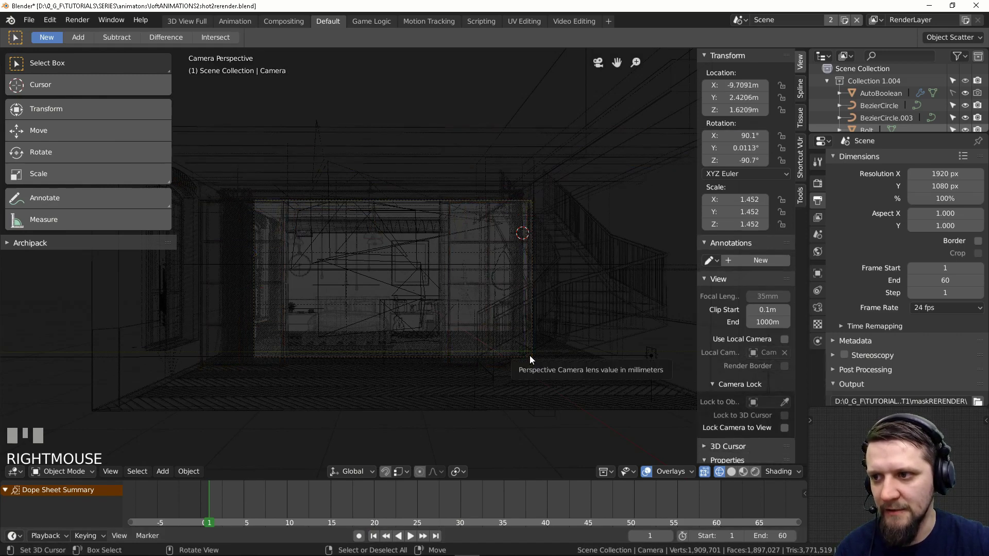
scroll(882, 98, down, 8)
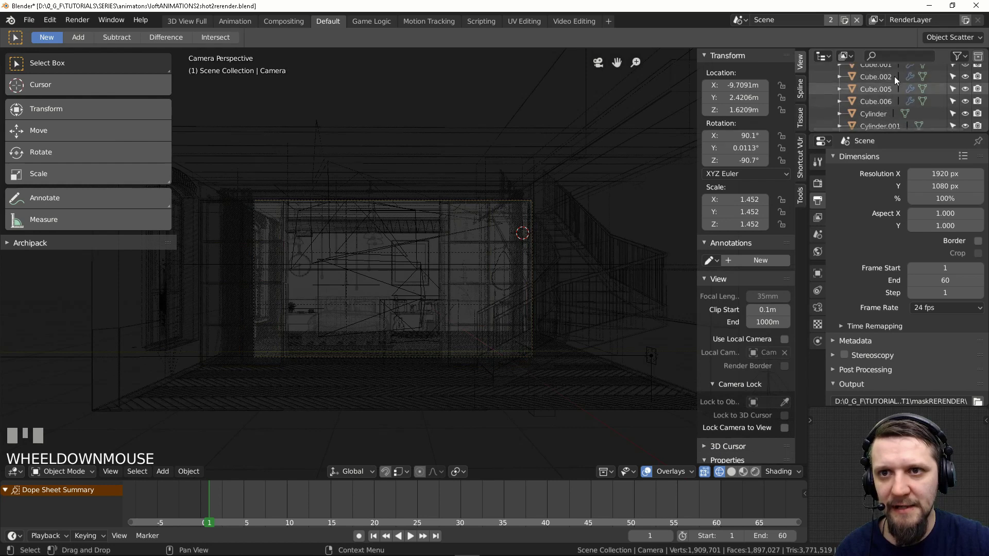
scroll(894, 76, up, 1)
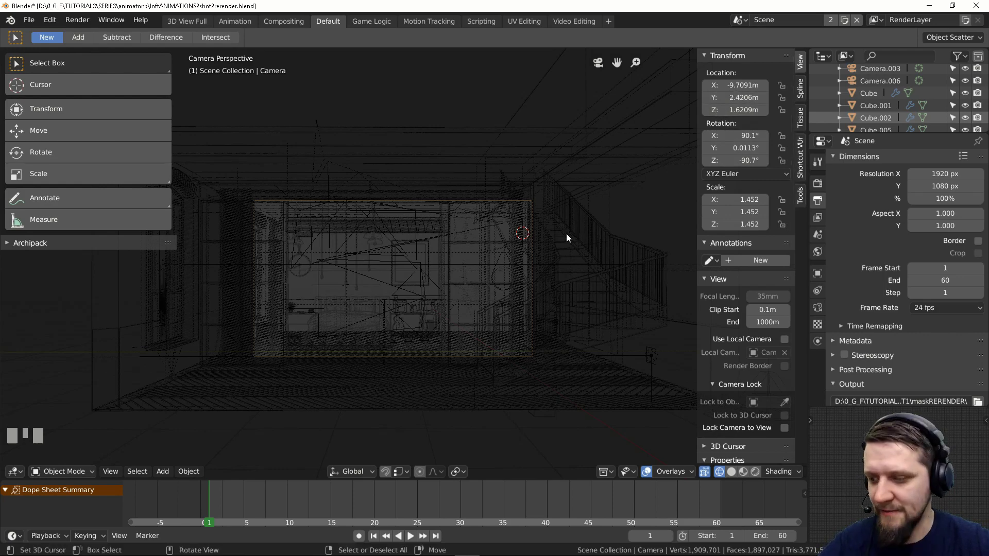
key(g)
key(y)
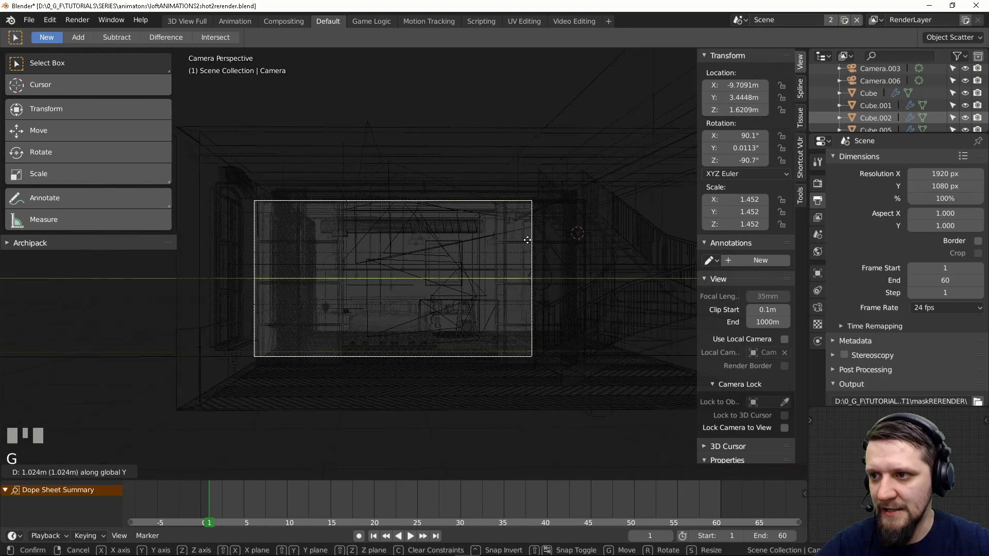
key(Escape)
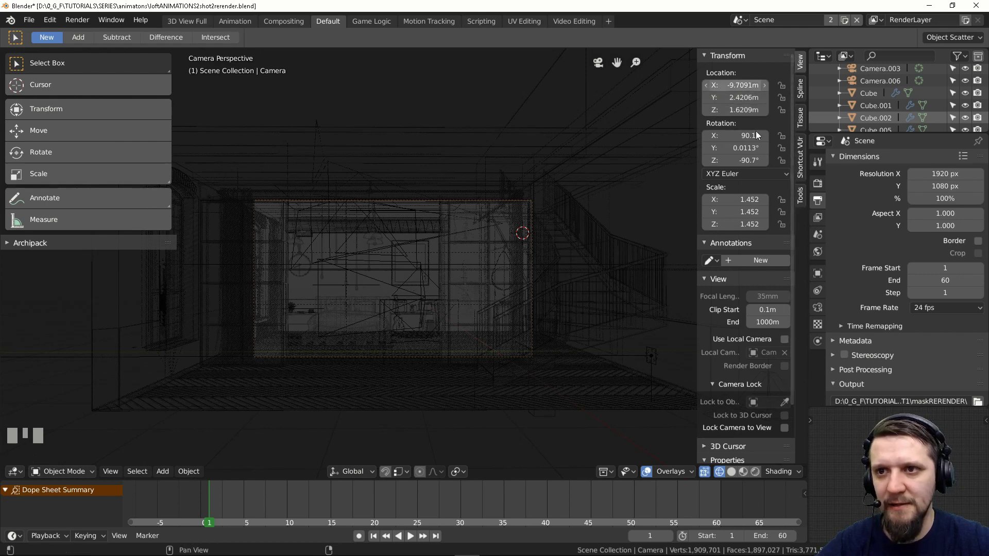
Insert a single keyframe on the camera's Y location at frame 1.
right_click(734, 98)
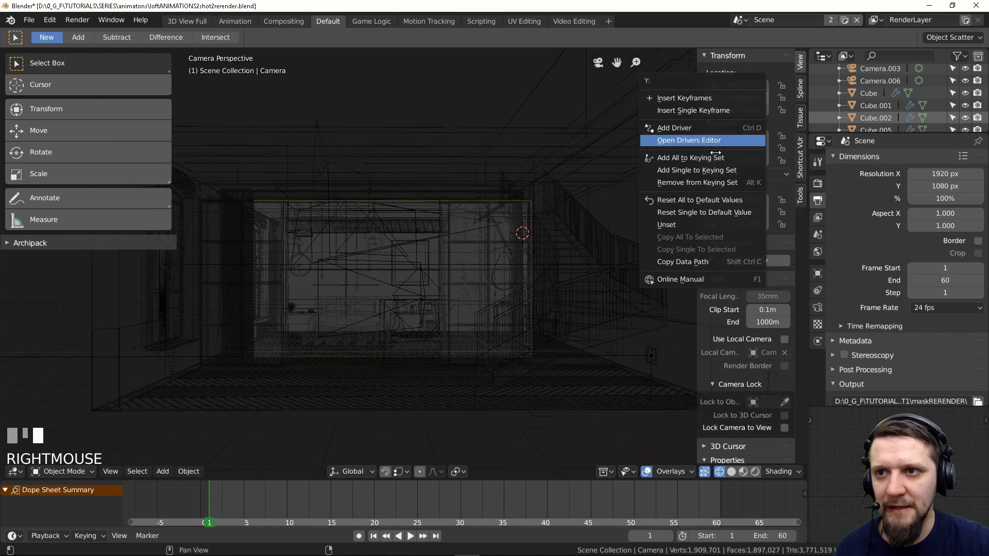
click(720, 110)
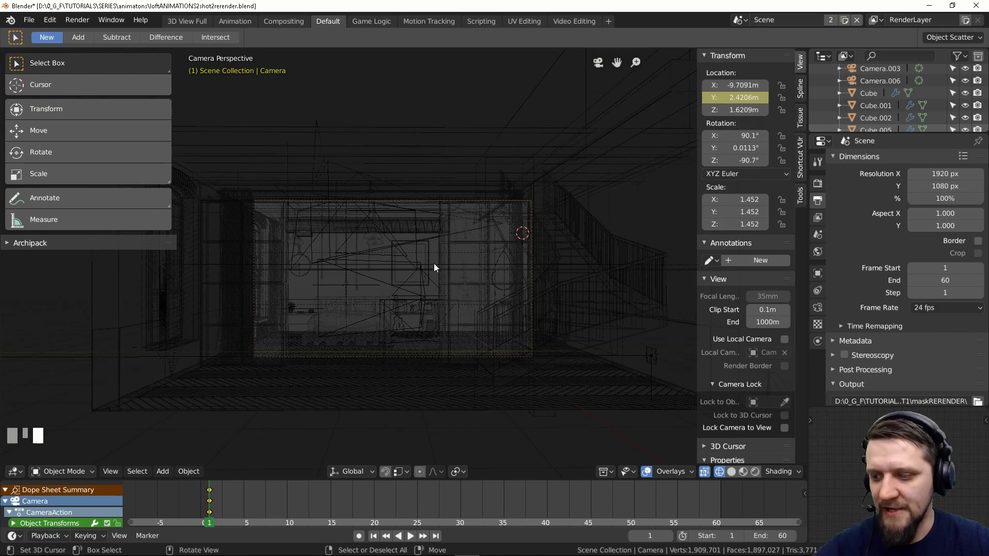
key(i)
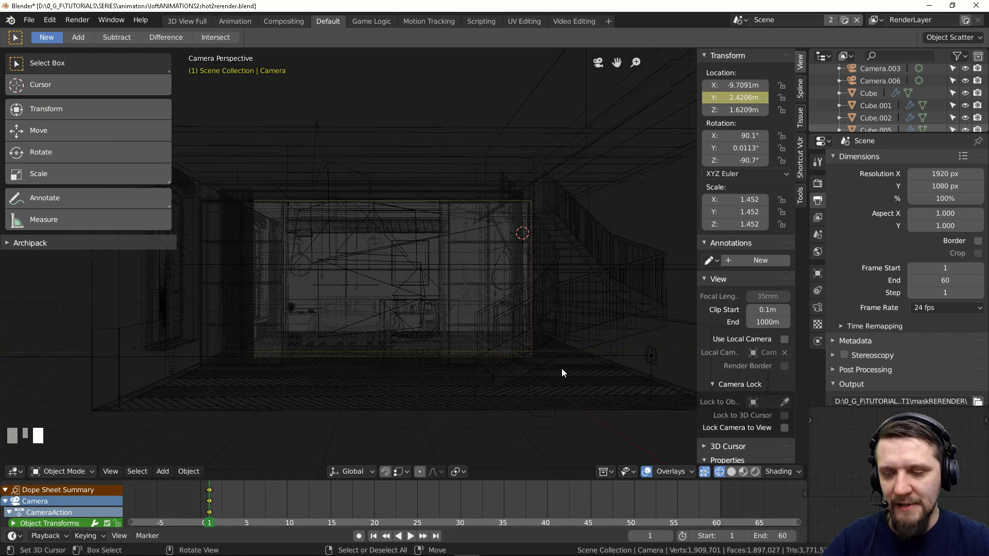
At frame 60, move the camera about 1.64 m along the global Y axis and insert a single keyframe on its Y location.
click(230, 503)
key(space)
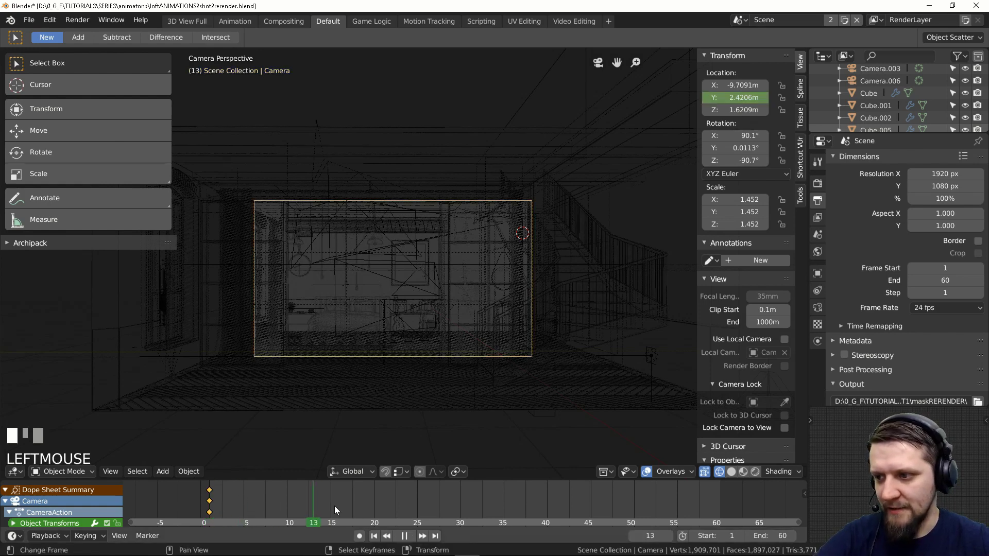
drag(474, 509, 721, 487)
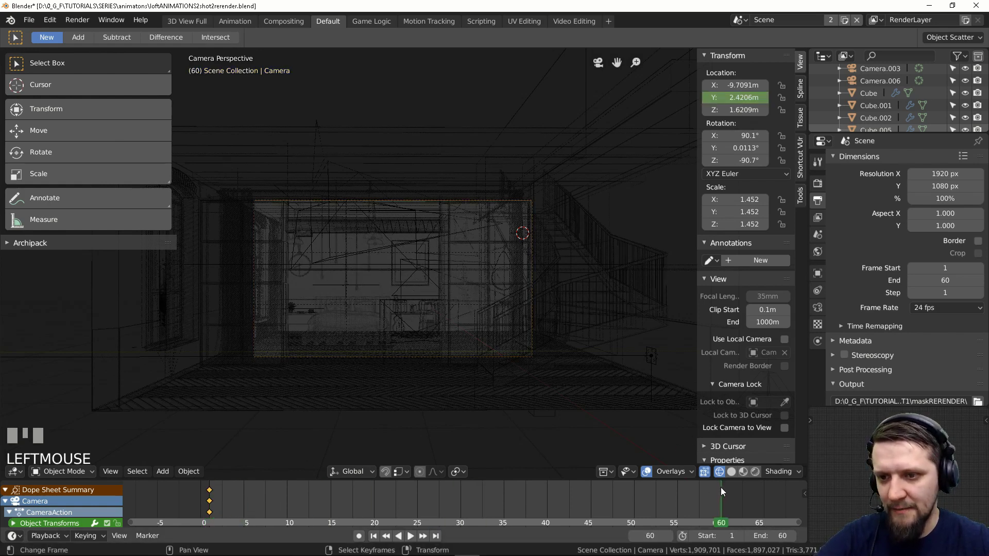
key(g)
key(y)
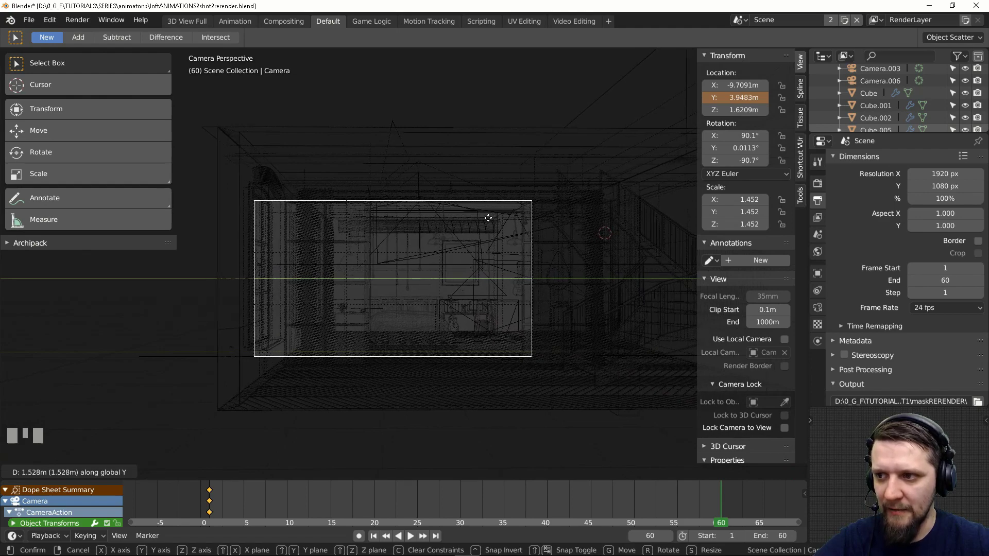
click(653, 194)
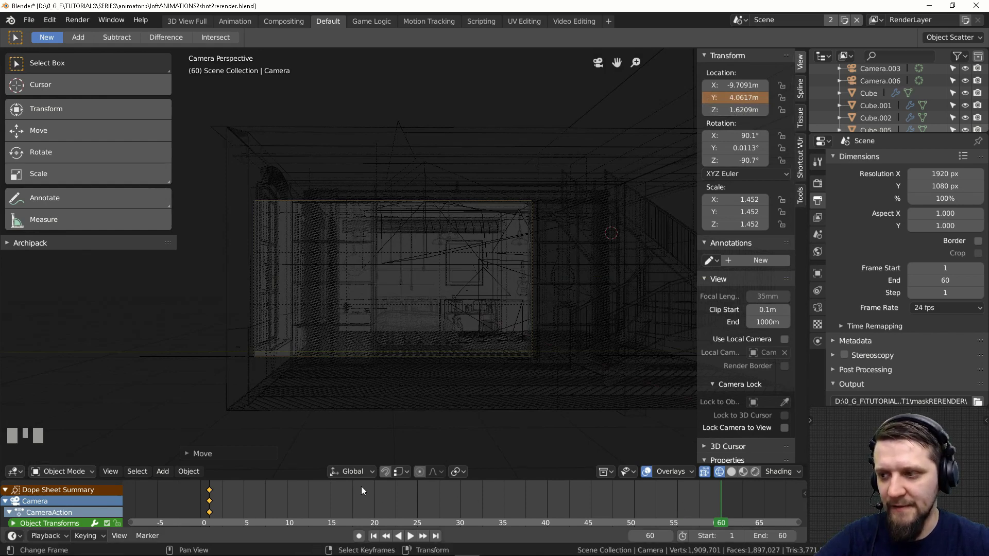
right_click(741, 97)
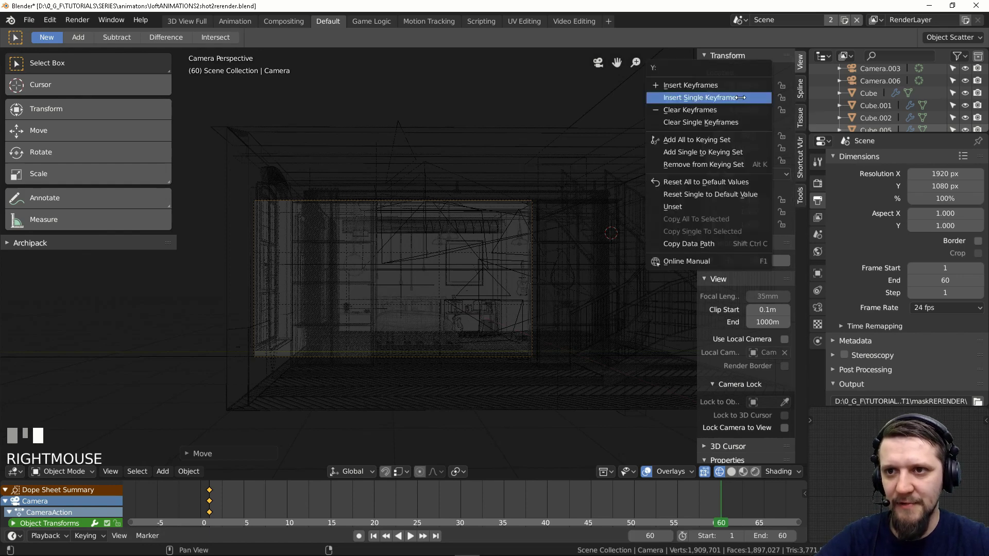
click(701, 98)
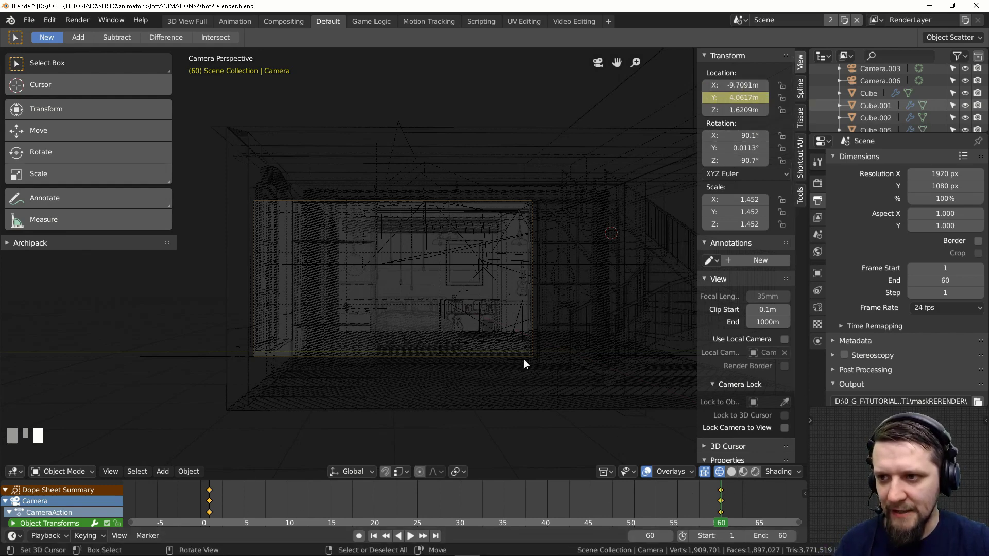
Preview the camera move by playing the animation and scrubbing the timeline from frame 1 to frame 59.
drag(721, 494, 211, 488)
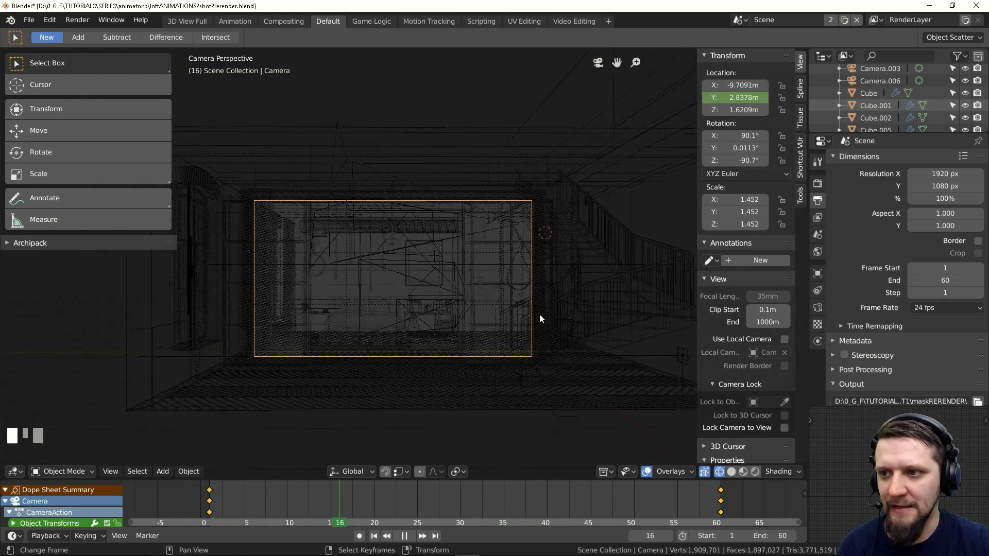
key(space)
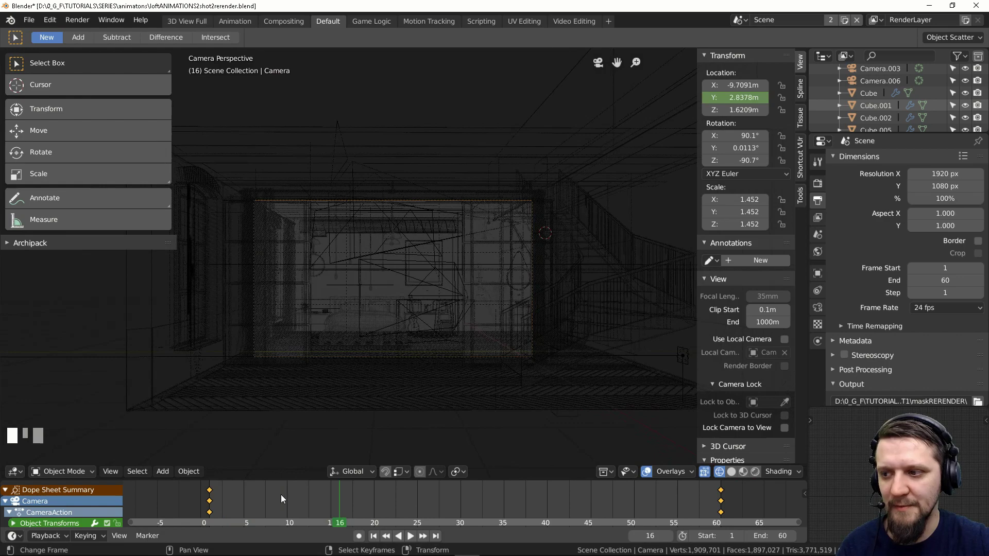
drag(297, 496, 713, 494)
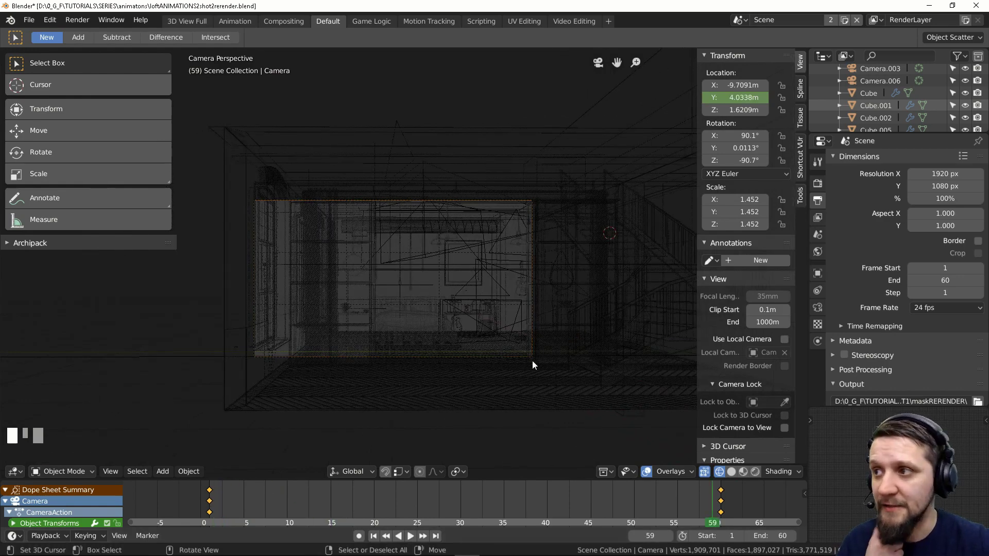
In the Animation preferences, set the default F-Curve interpolation to Bezier and close the preferences.
click(55, 21)
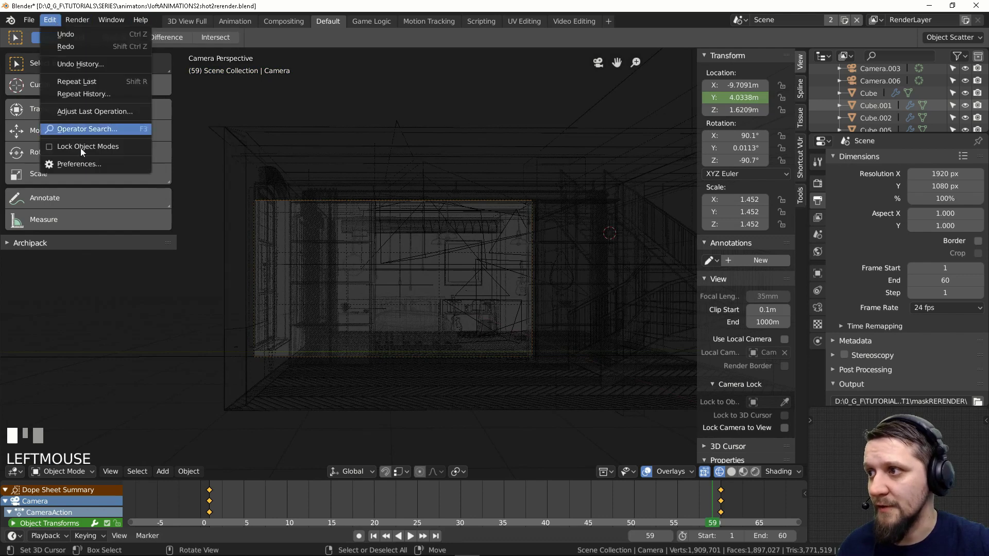
click(68, 165)
click(297, 189)
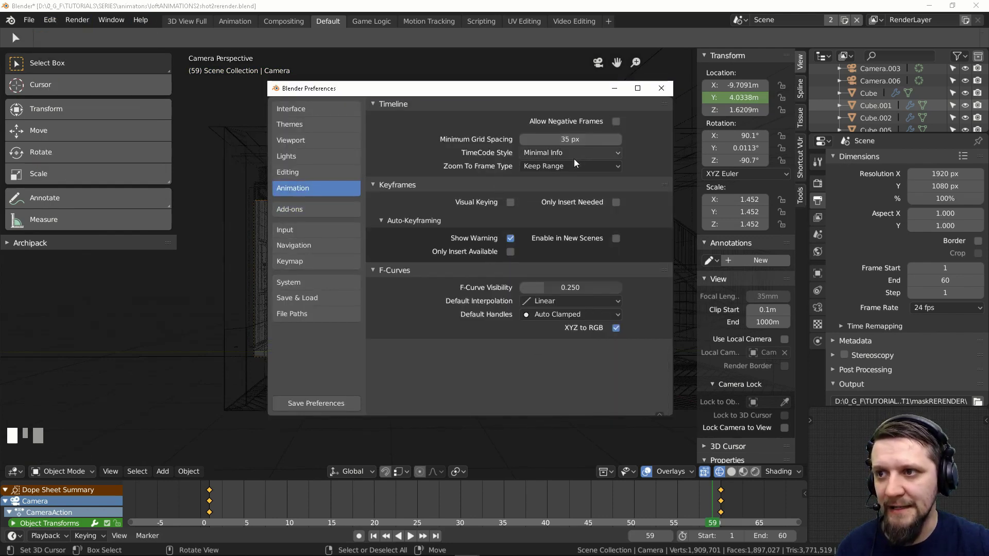
click(580, 302)
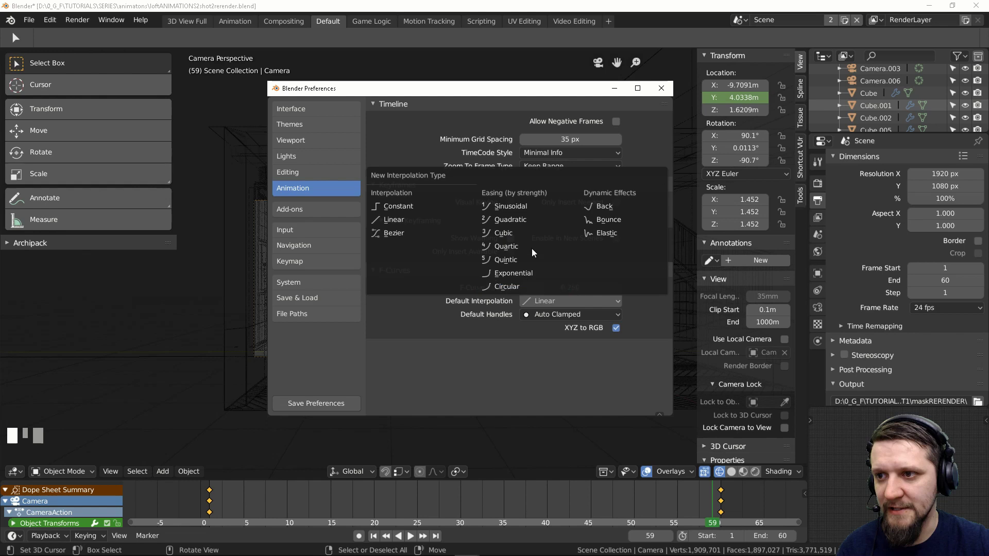
click(405, 233)
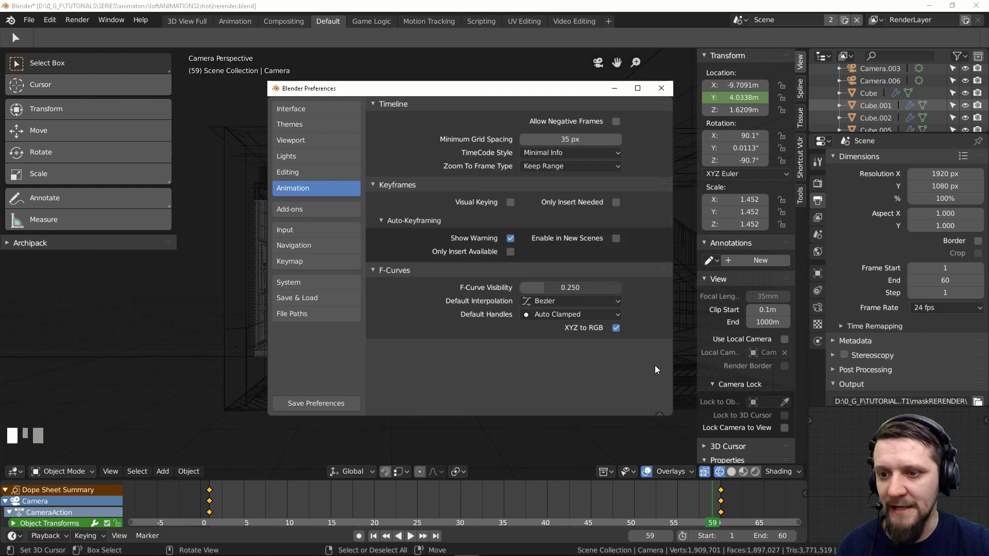
click(662, 88)
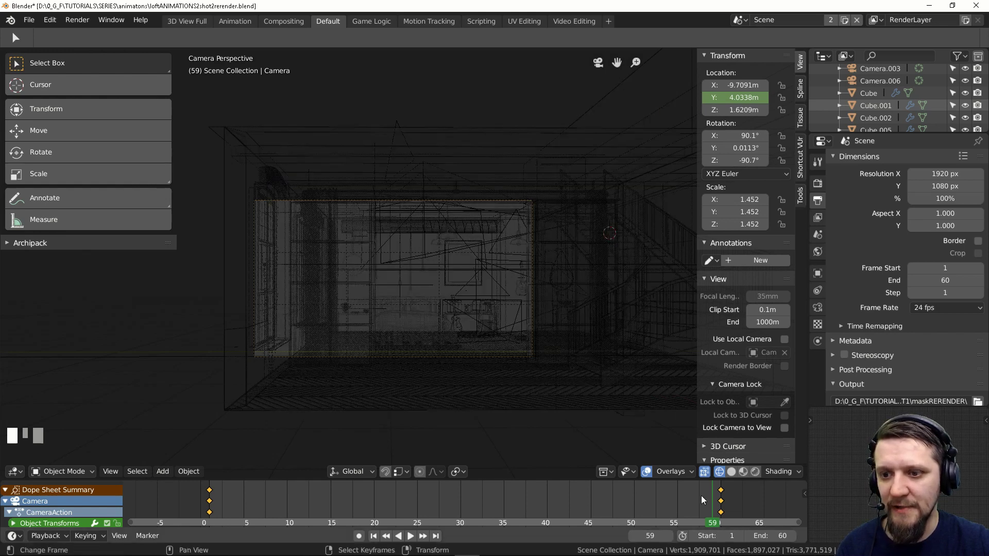
Play and scrub the camera animation across its two keyframes, finishing on frame 60.
click(411, 536)
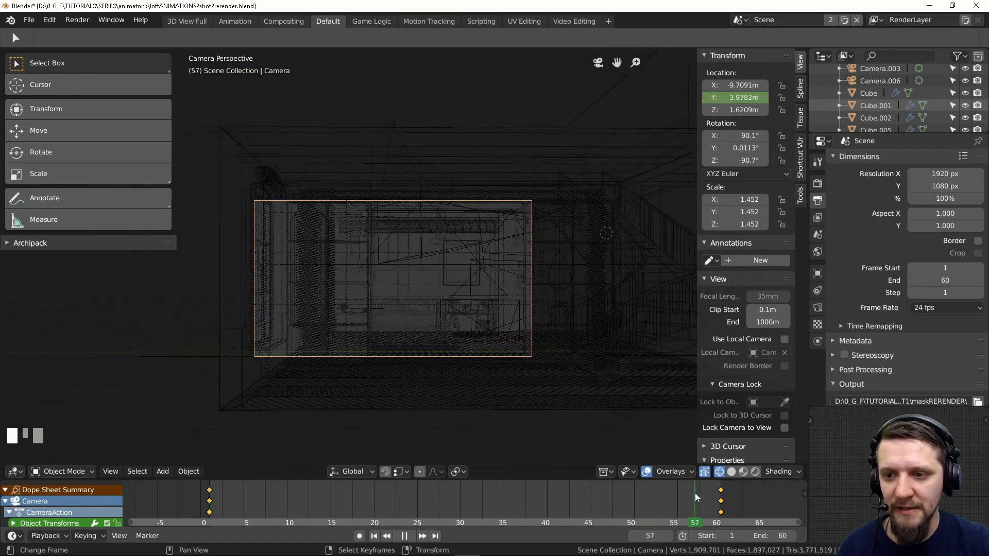
key(space)
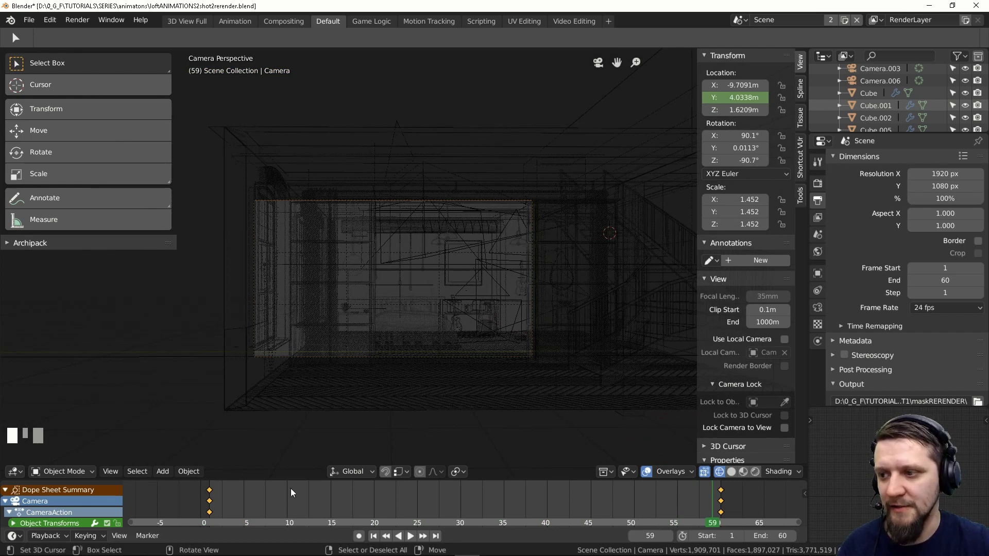
click(720, 497)
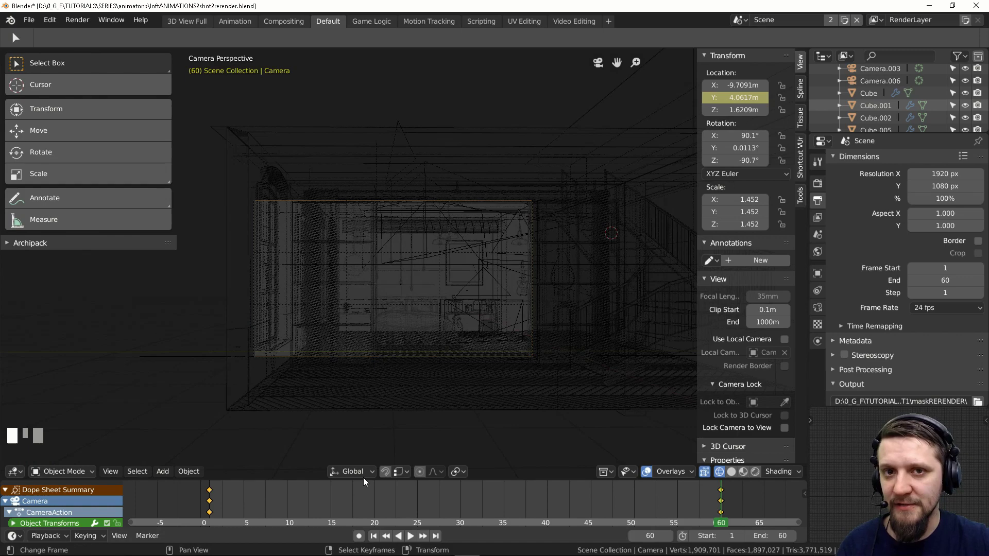
click(213, 492)
key(space)
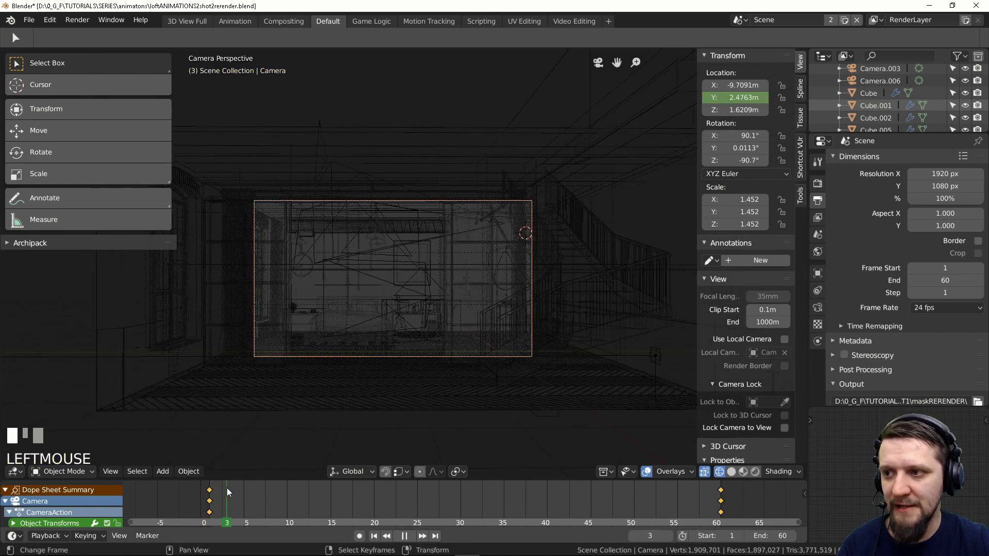
click(729, 510)
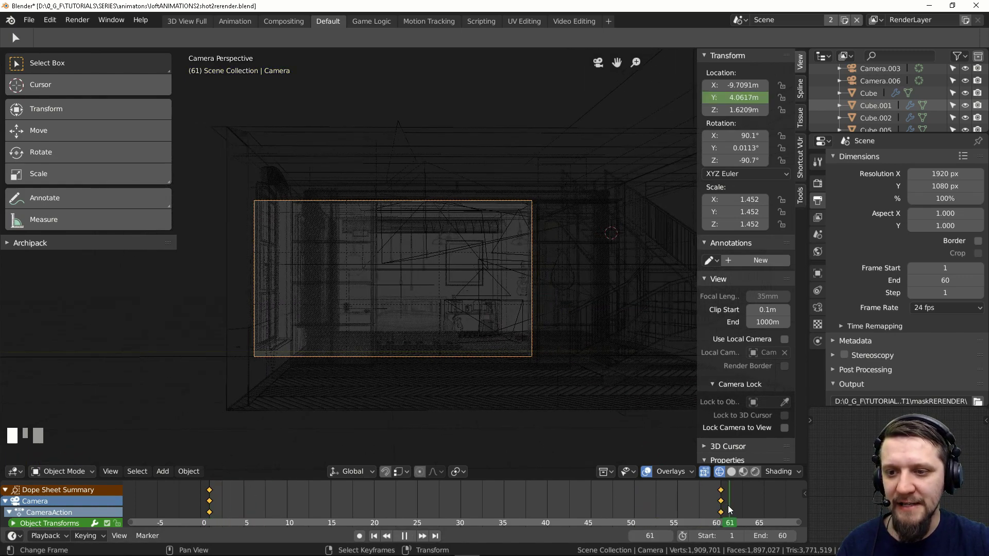
key(space)
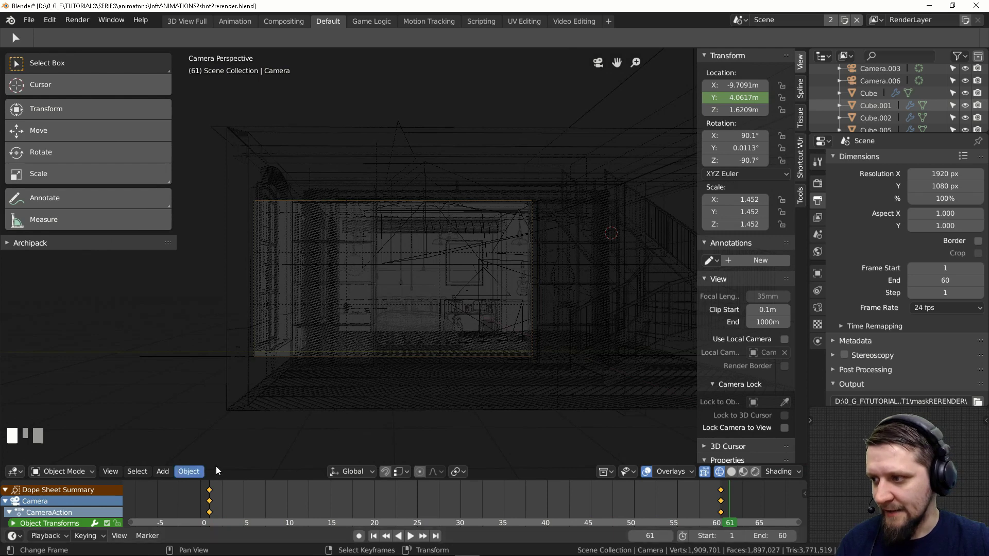
click(722, 491)
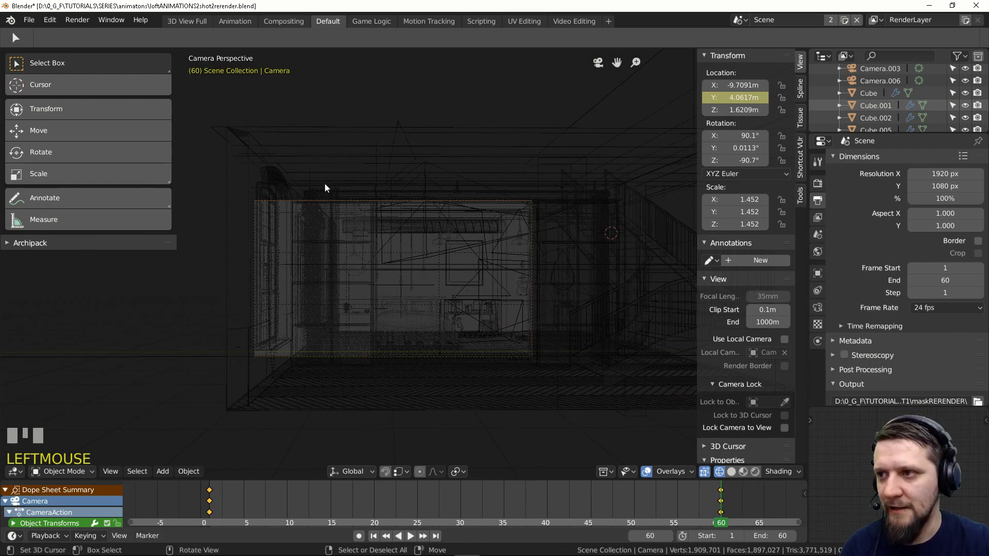
Switch to the Animation workspace and briefly preview the camera move there.
click(238, 22)
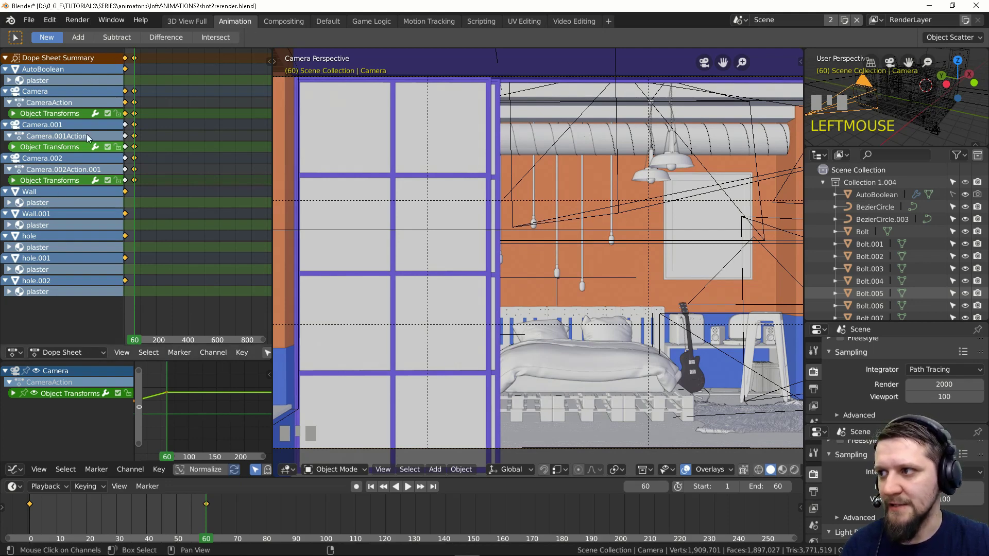
key(space)
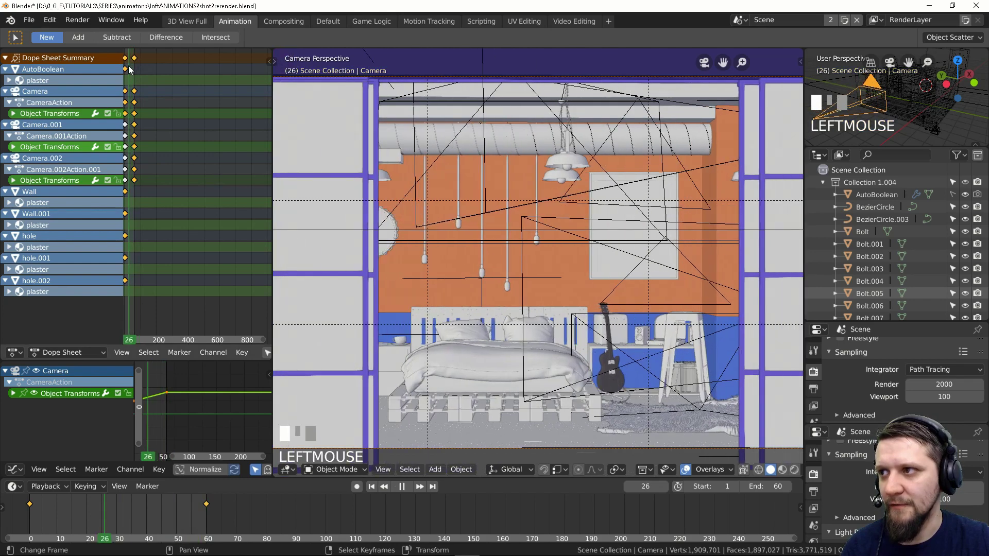
key(Escape)
Examine the start and end keyframes in the Dope Sheet and Timeline, with the whole frame range in view.
scroll(135, 82, up, 2)
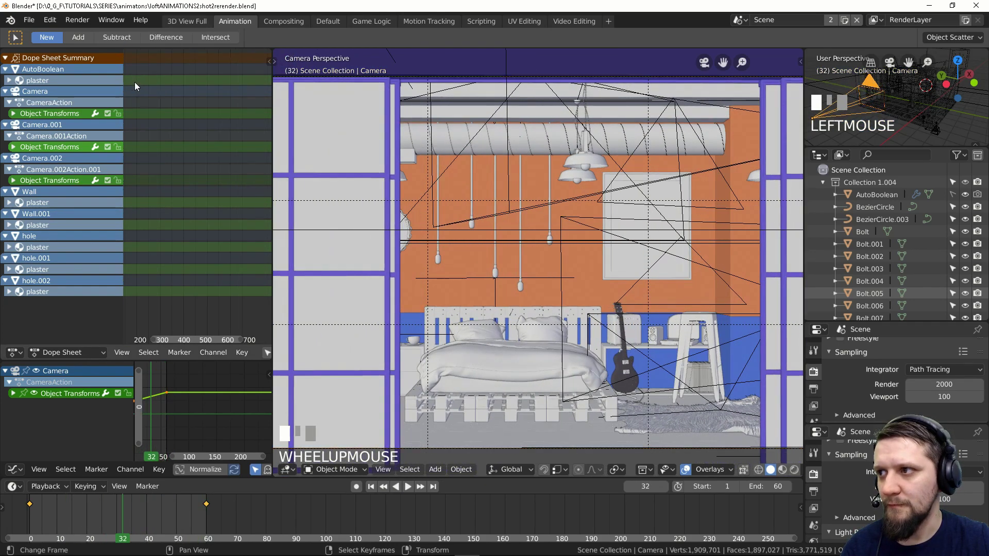
middle_drag(134, 82, 144, 139)
scroll(217, 138, up, 4)
scroll(156, 127, up, 8)
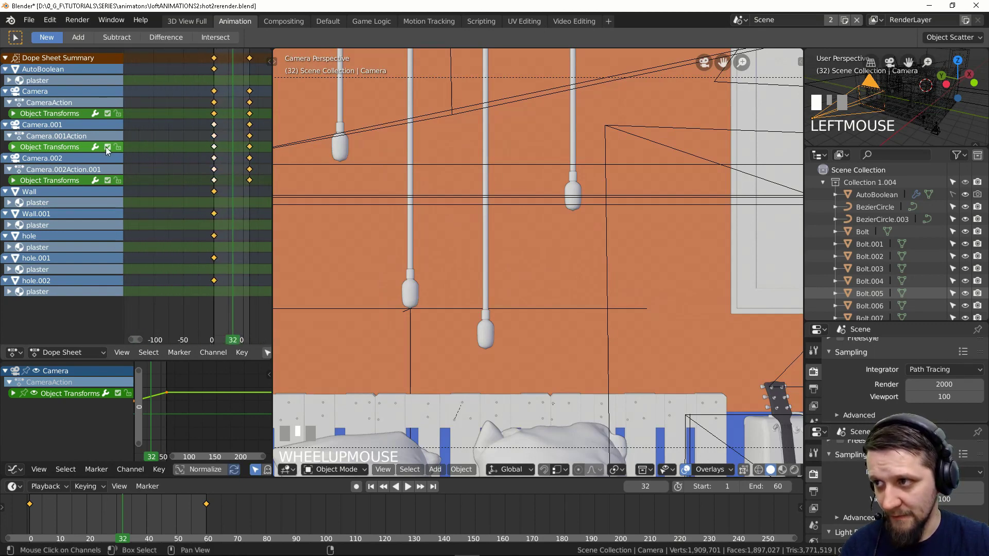
middle_drag(225, 164, 168, 164)
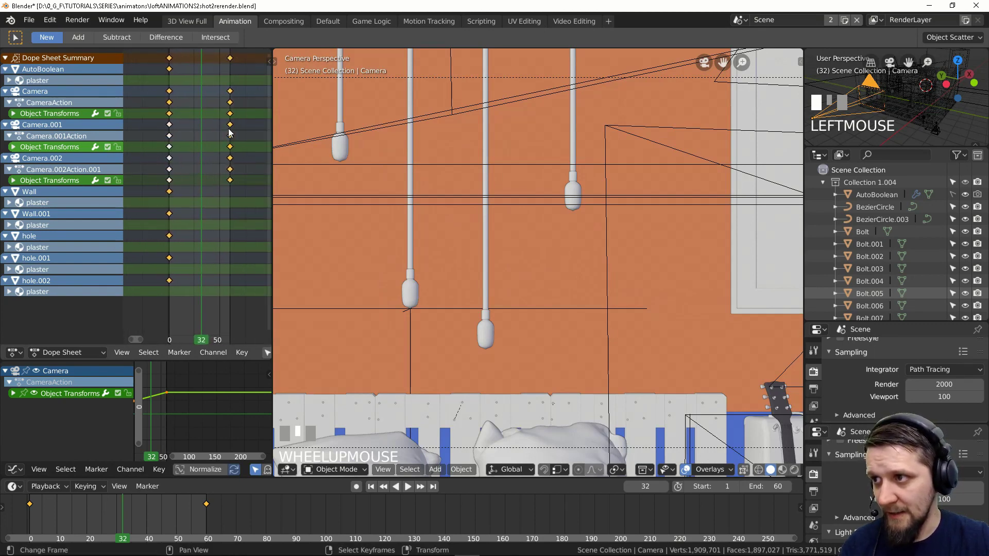
scroll(332, 525, down, 1)
scroll(332, 520, down, 4)
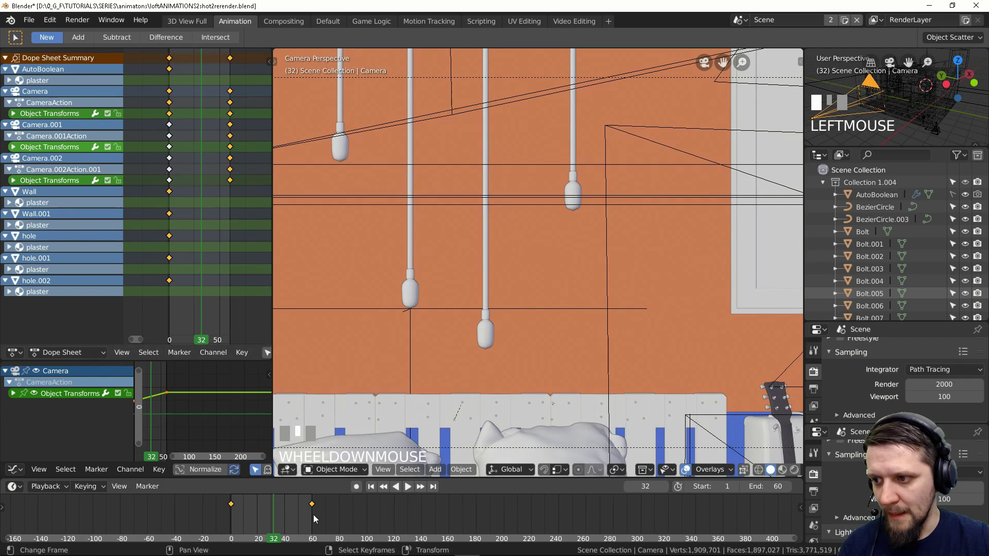
middle_drag(304, 513, 414, 528)
scroll(413, 527, up, 2)
scroll(350, 361, down, 4)
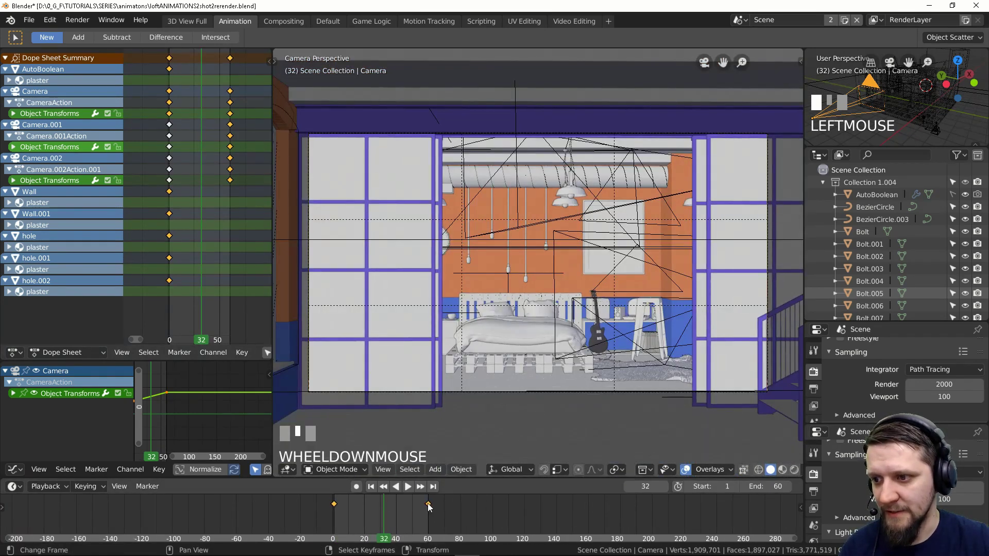
Play the camera animation with the camera frame in view and stop at frame 40.
click(408, 486)
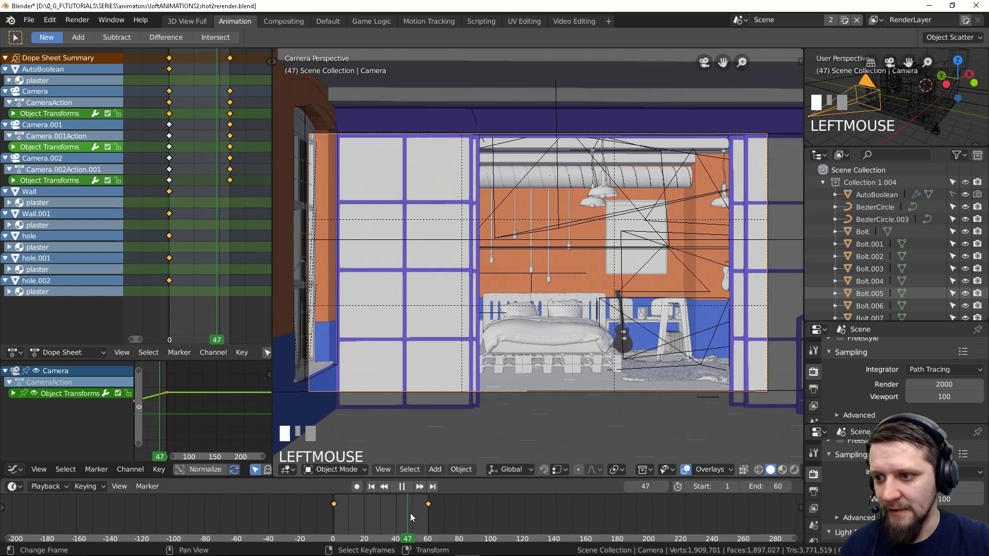
click(402, 487)
scroll(545, 369, down, 3)
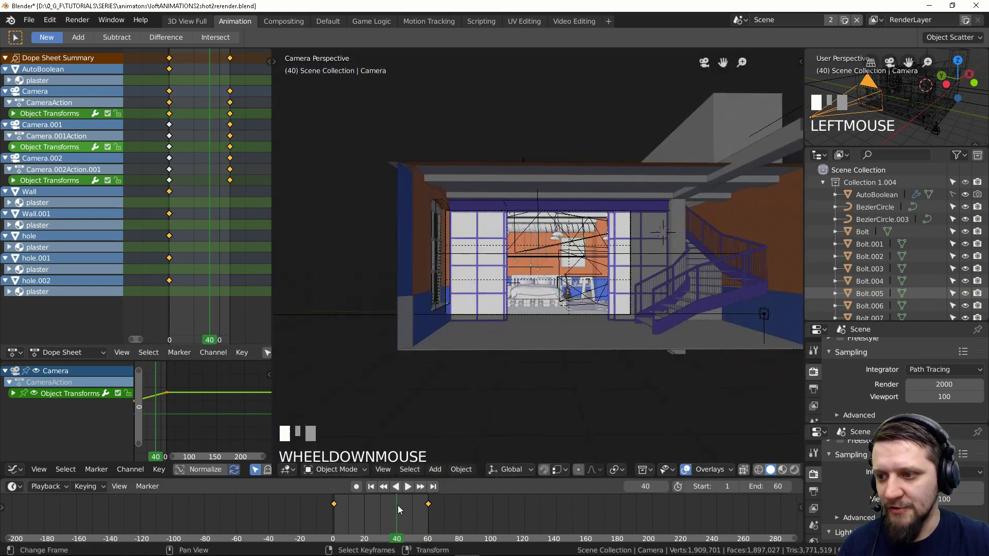
Move the camera's end keyframe in the timeline to about frame 40.
right_click(430, 505)
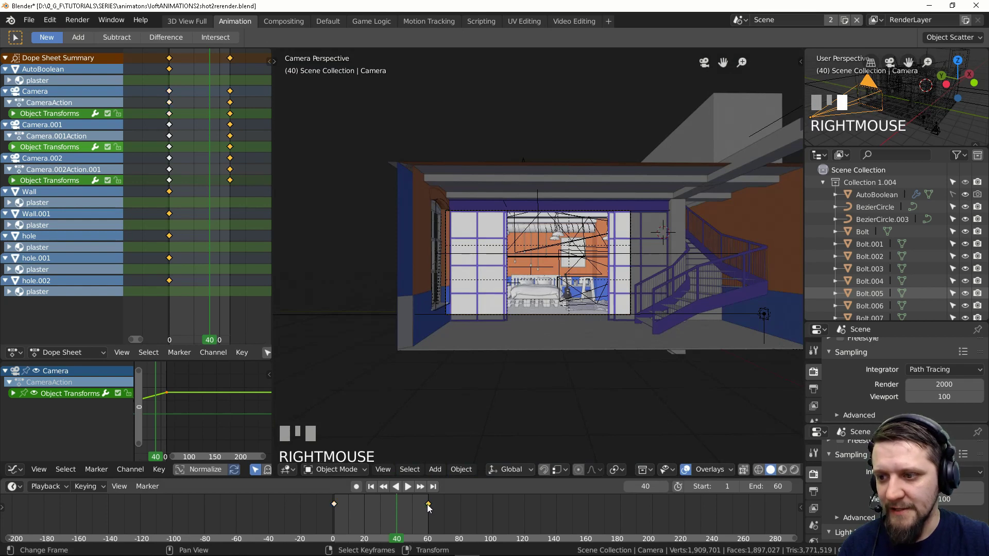
key(g)
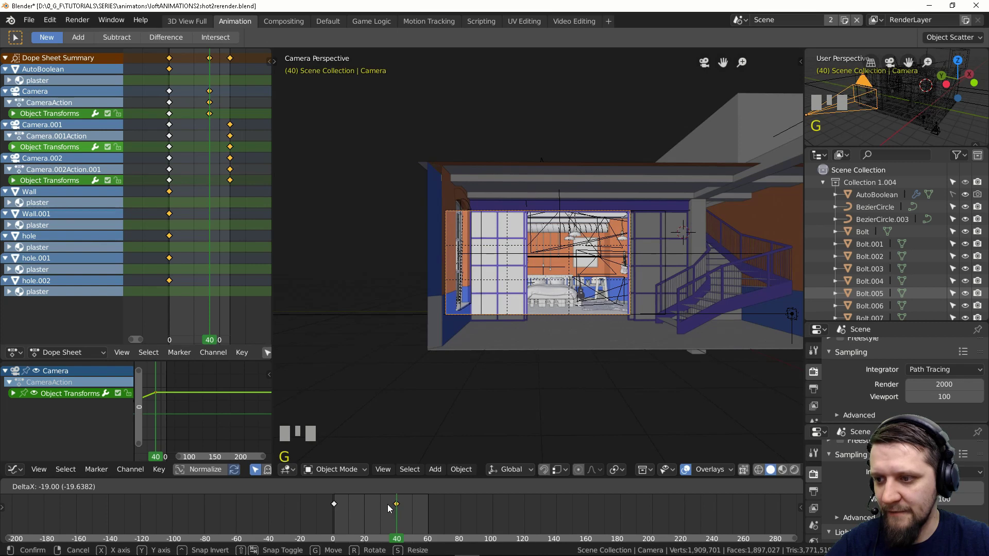
click(387, 503)
Return to frame 1 and play the shortened camera move past its end keyframe.
click(356, 512)
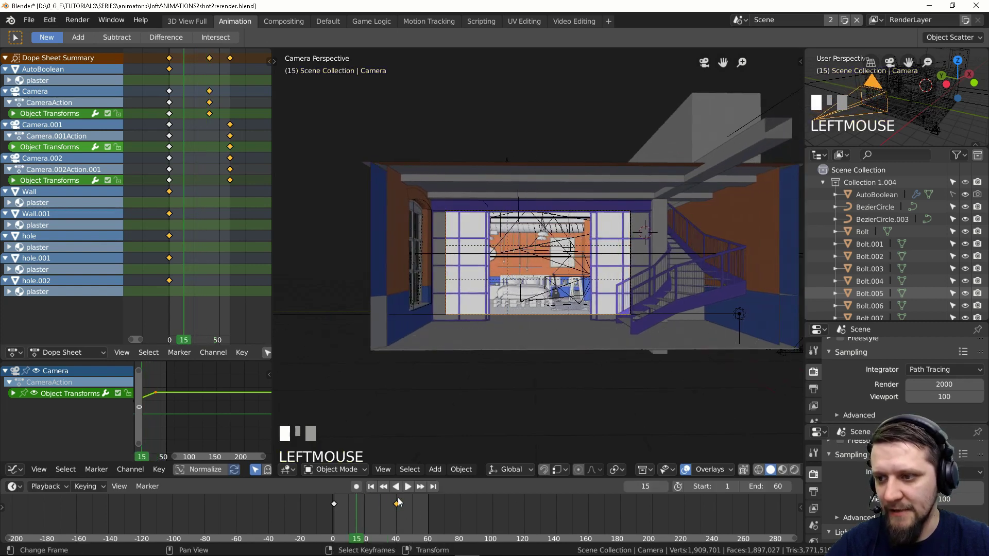
drag(368, 510, 333, 512)
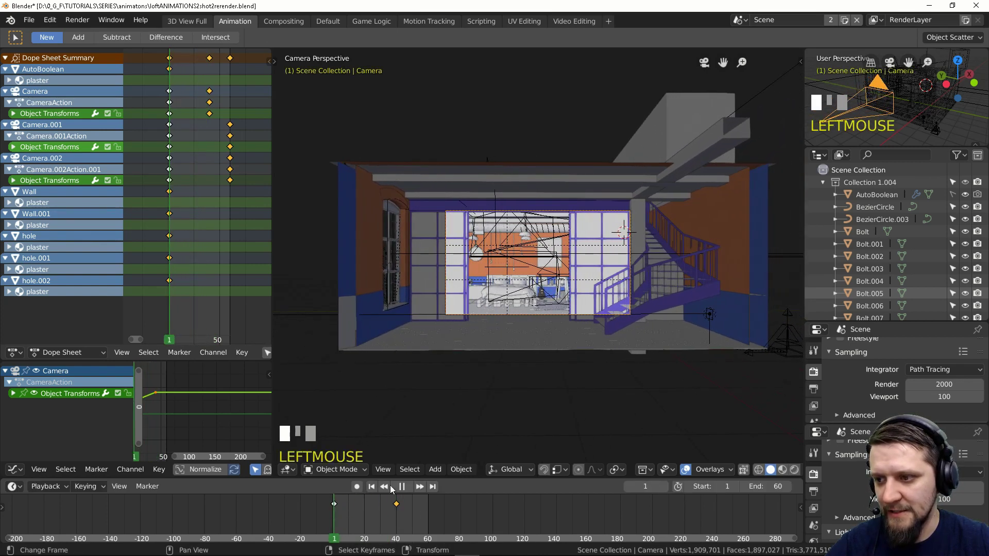
click(412, 489)
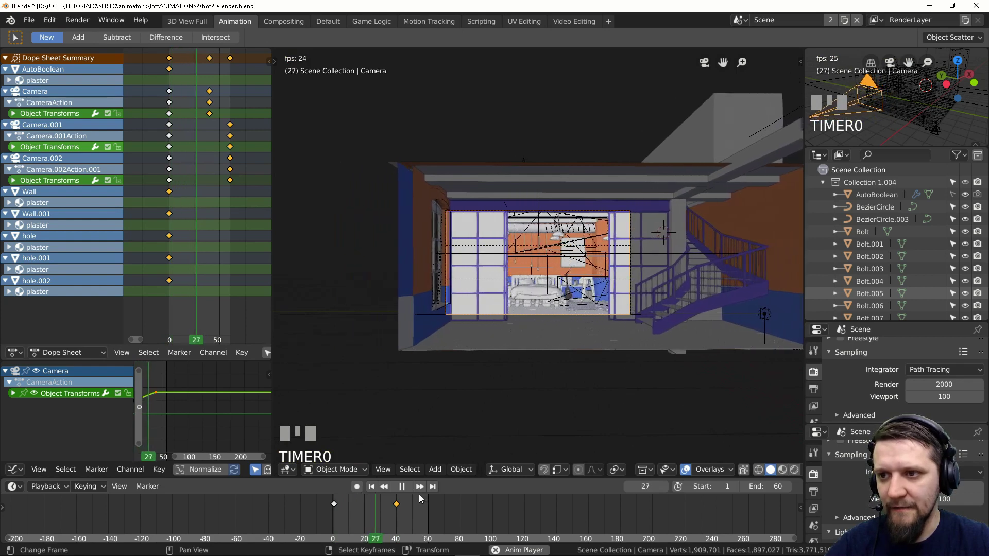
click(402, 486)
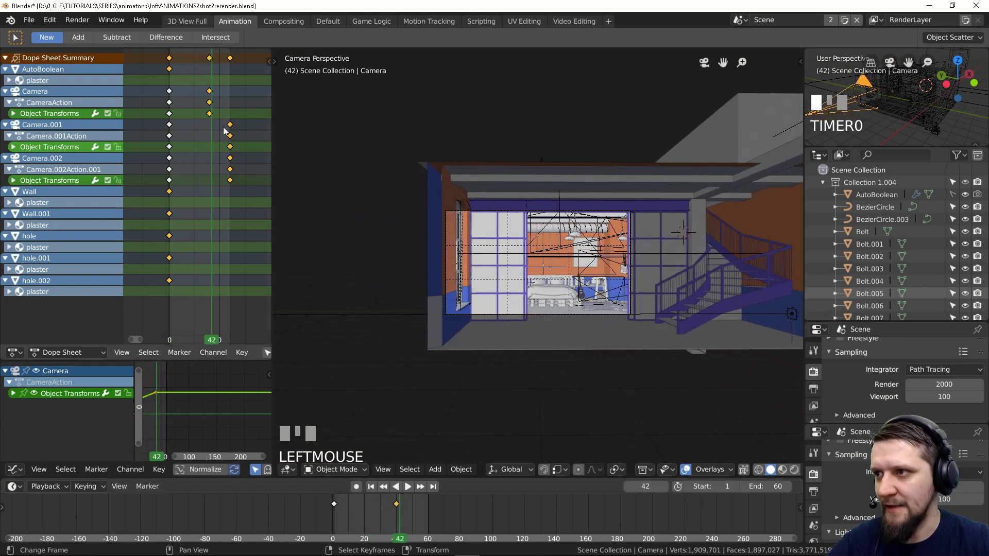
right_click(396, 505)
key(g)
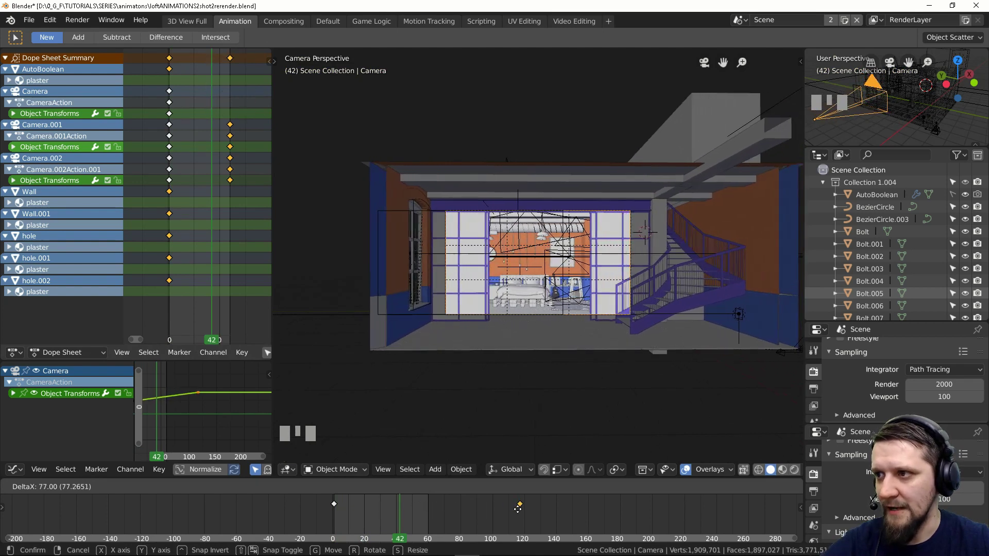
key(Escape)
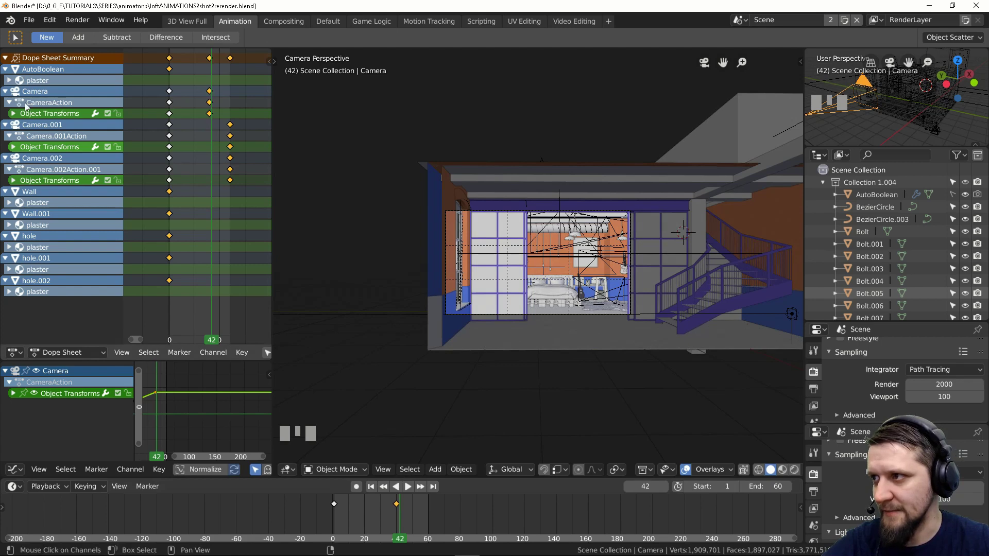
Expand the camera's Object Transforms group in the Dope Sheet down to its Y Location channel.
click(9, 103)
click(9, 102)
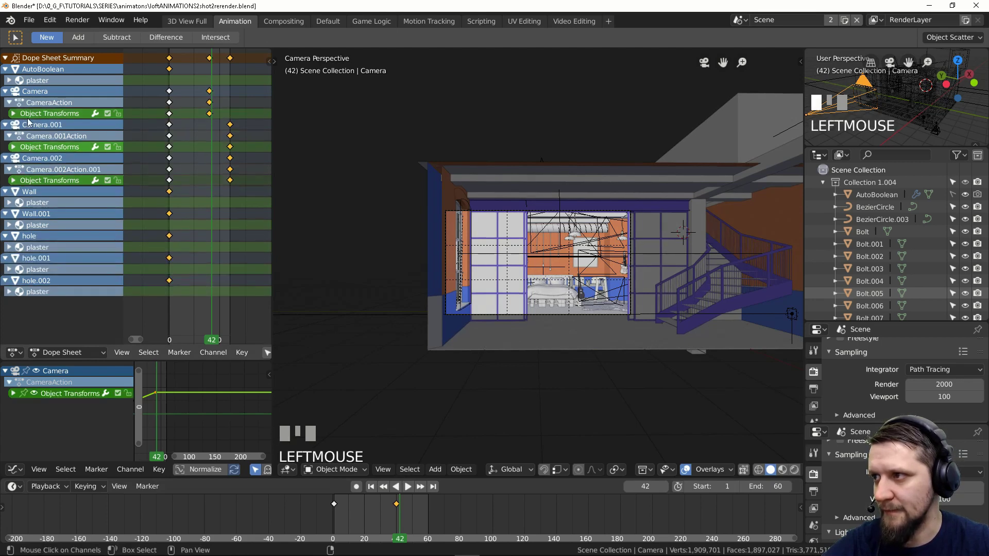
click(13, 114)
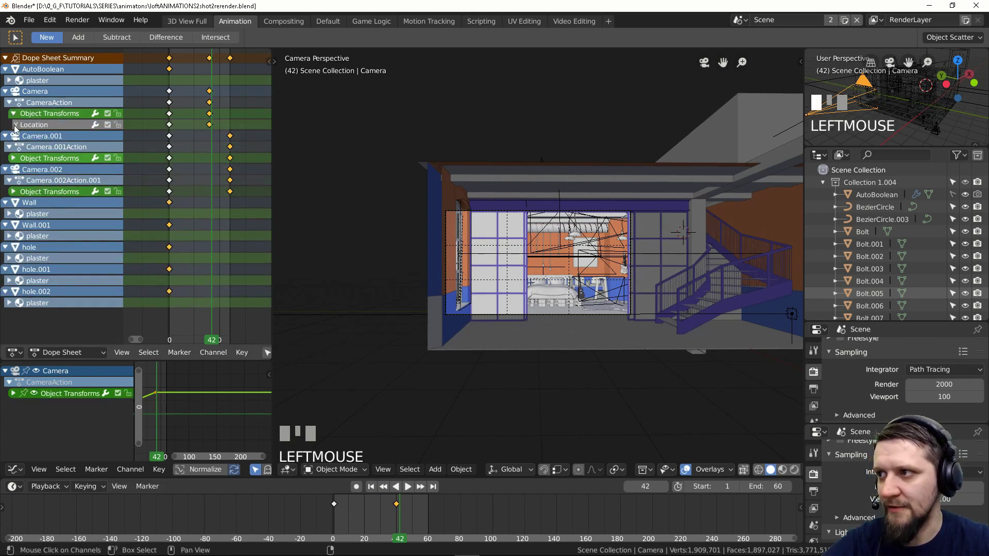
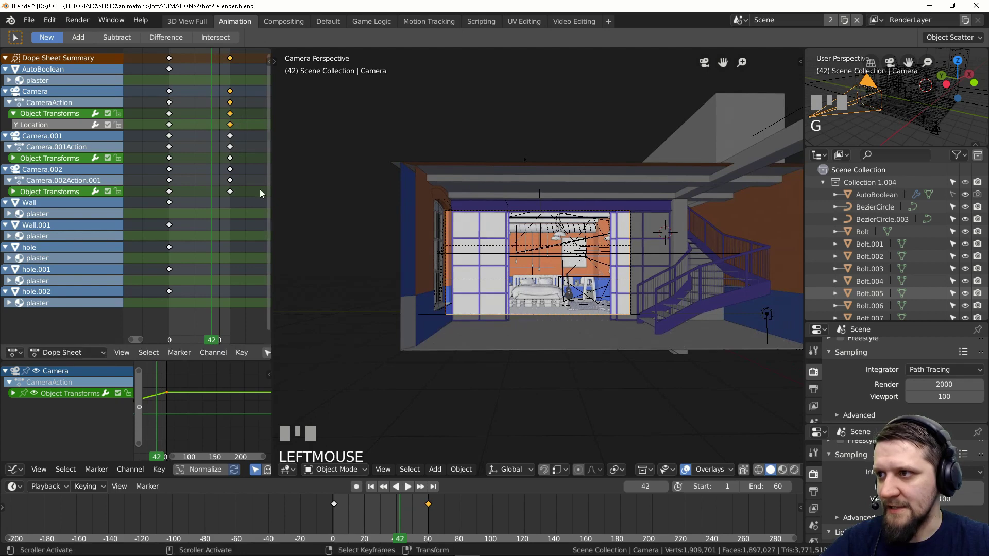
Return to frame 2, widen the Dope Sheet and Graph Editor areas, and give the Graph Editor more height.
click(335, 538)
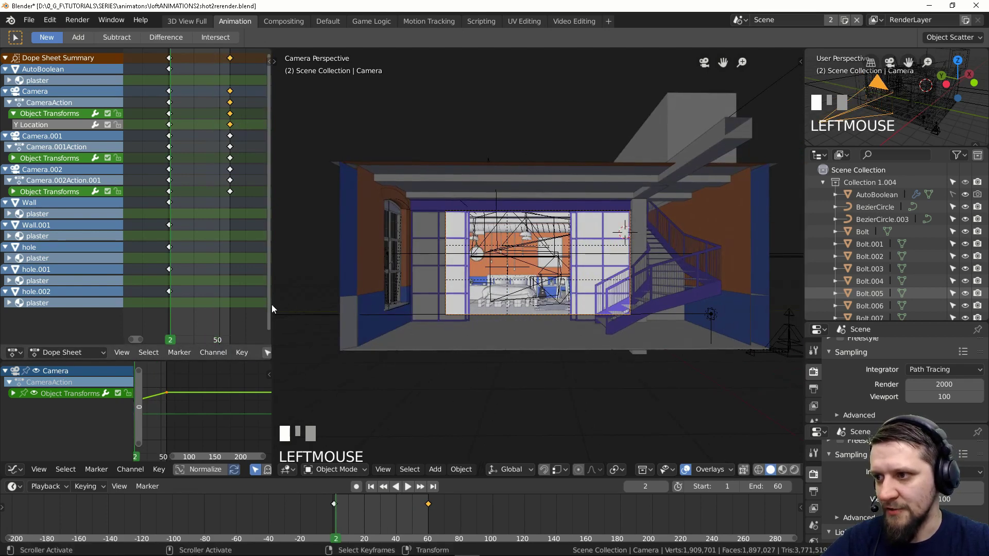
drag(271, 304, 490, 305)
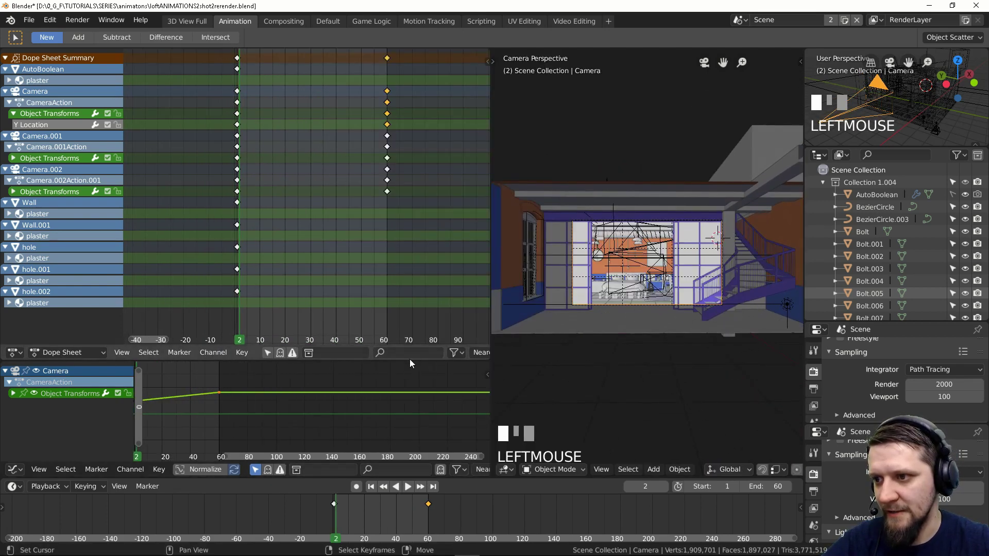
drag(410, 348, 410, 245)
click(14, 469)
click(169, 388)
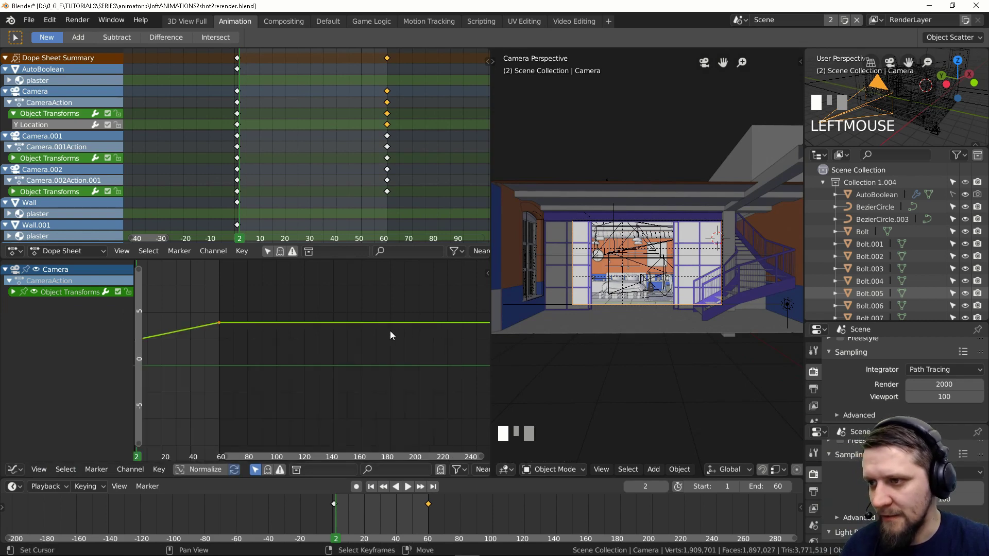
Expand the camera's Object Transforms group in the Graph Editor and examine its Y Location curve between the two keyframes.
ctrl+scroll(364, 332, left, 5)
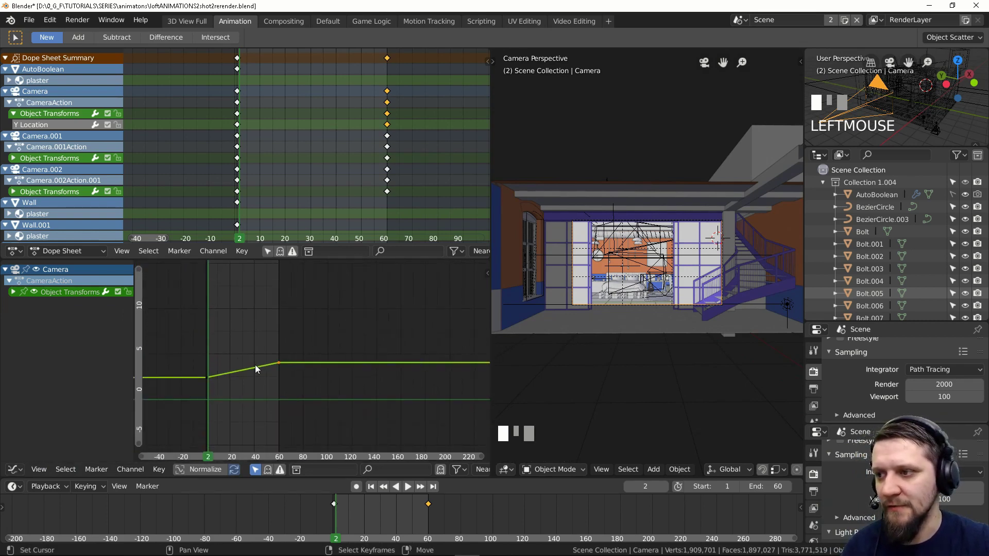
scroll(332, 359, up, 2)
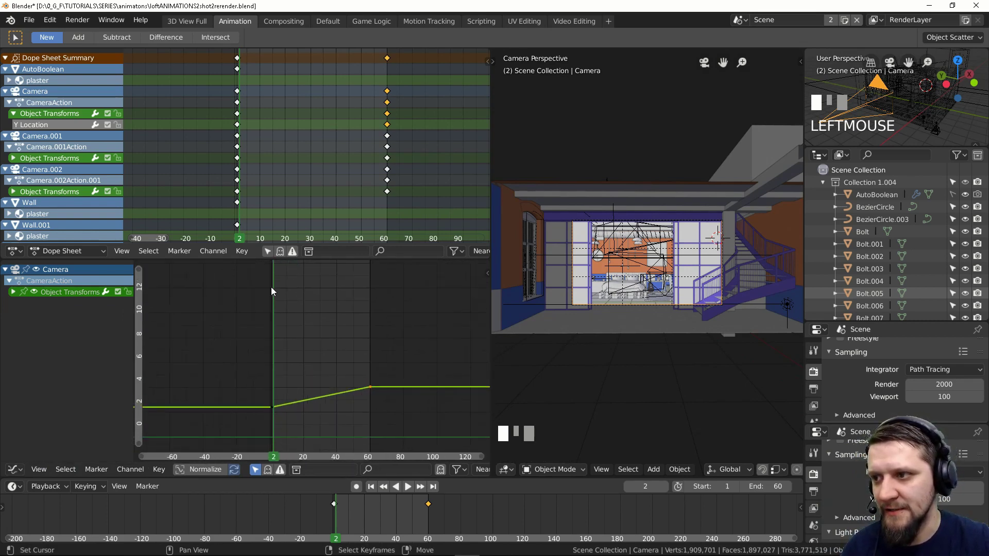
middle_drag(370, 299, 358, 358)
scroll(380, 342, down, 3)
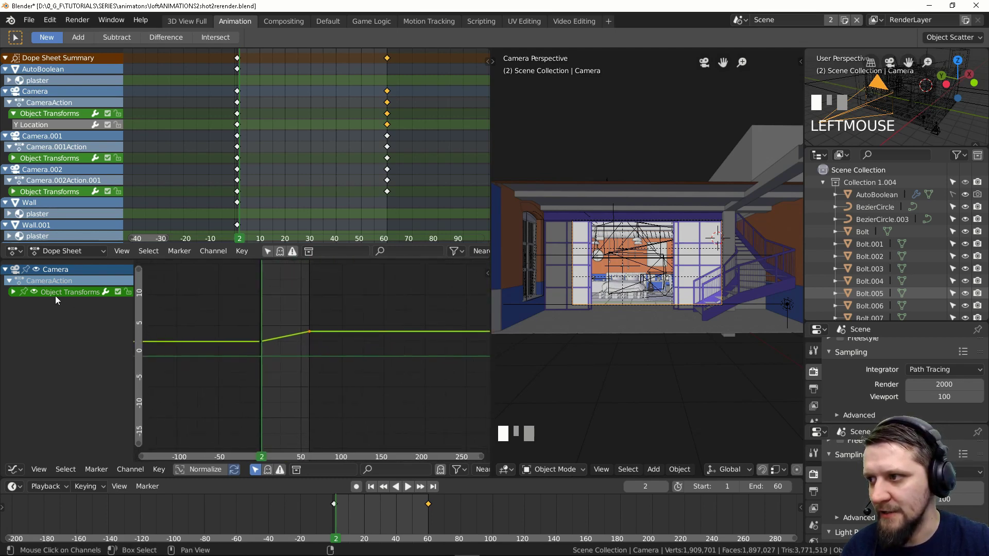
click(13, 293)
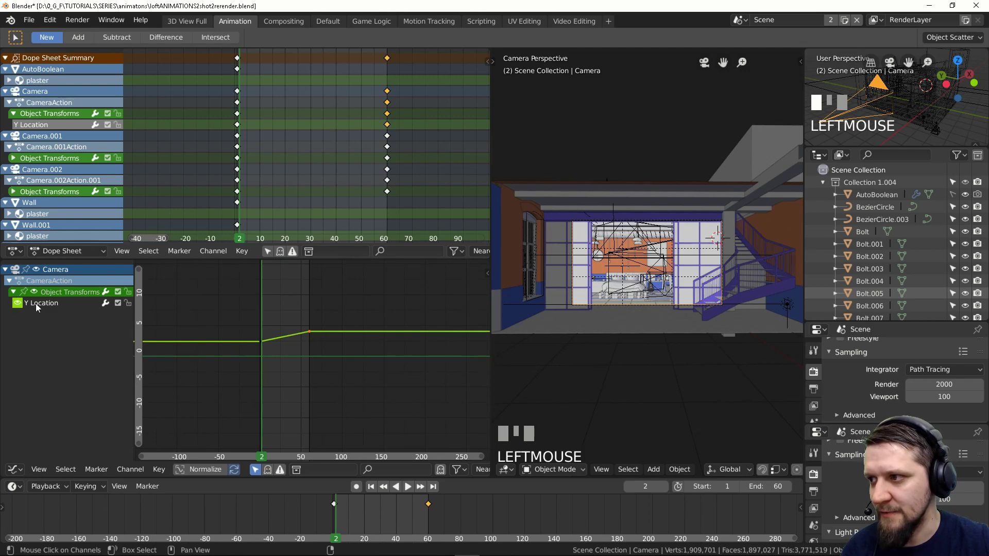
scroll(280, 320, up, 4)
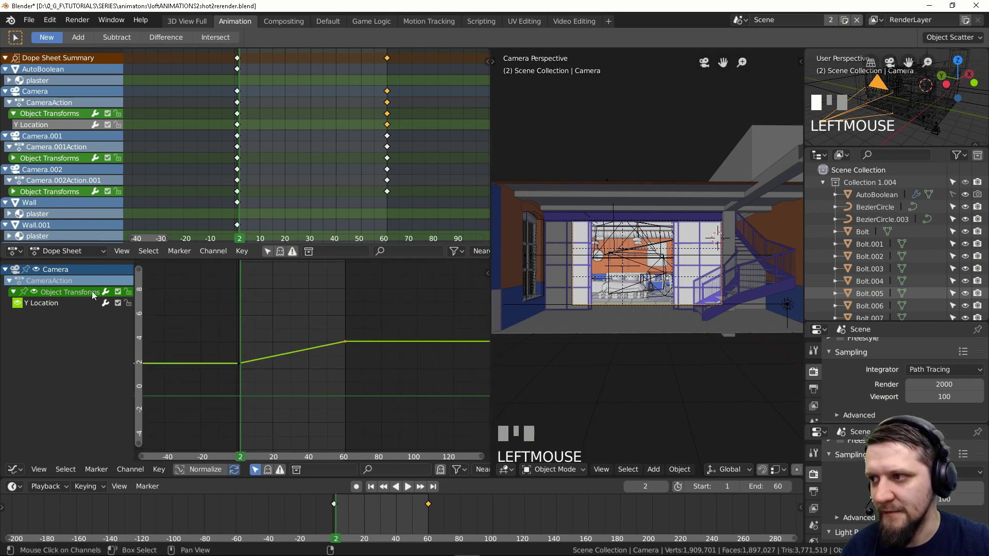
middle_click(349, 314)
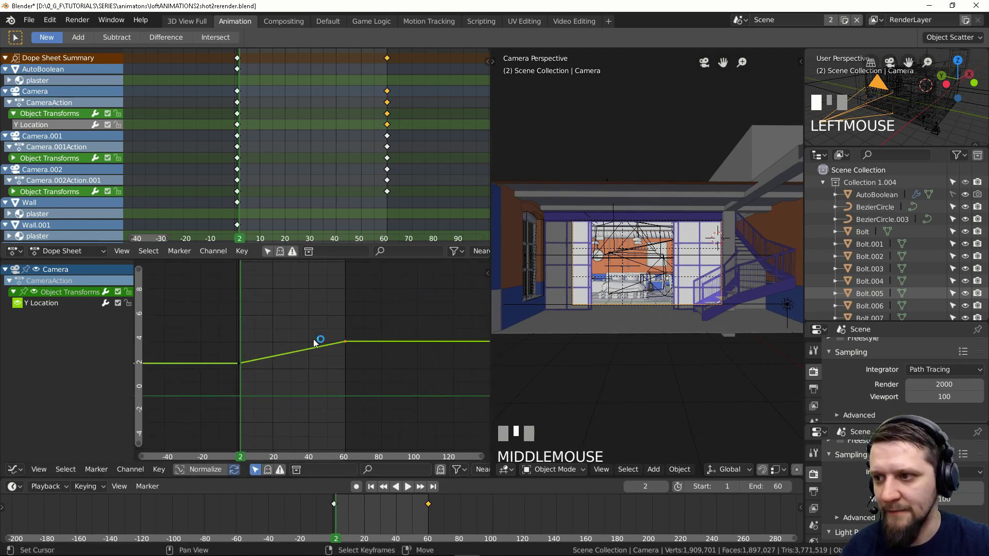
scroll(366, 336, up, 2)
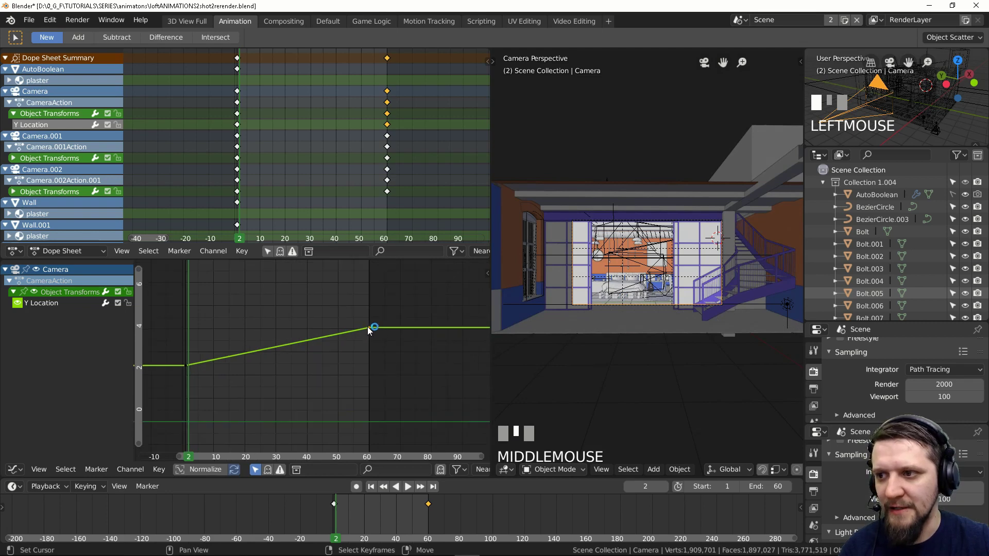
mouse_move(187, 372)
middle_down()
mouse_move(318, 343)
mouse_move(258, 355)
middle_up()
scroll(255, 354, up, 1)
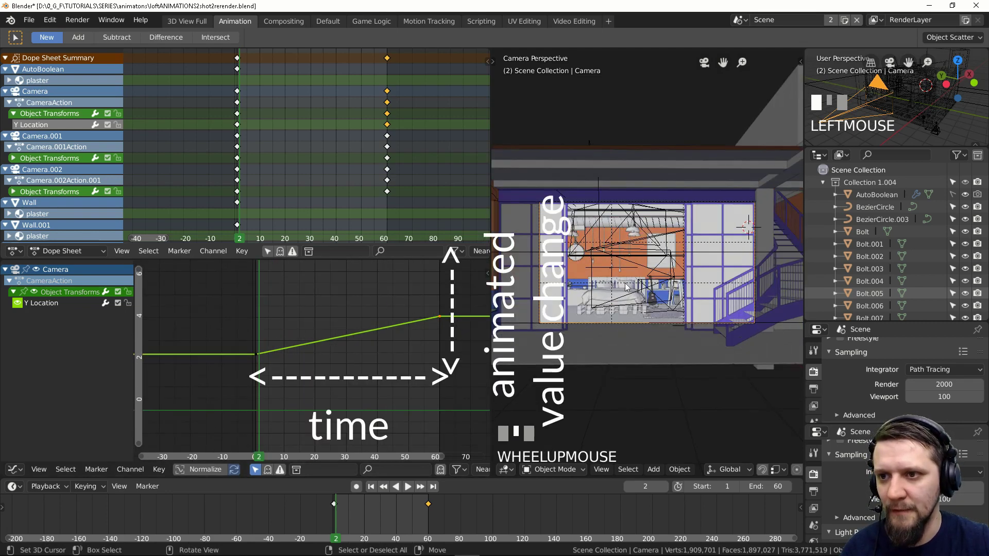
Raise the Y Location curve's end keyframe to about 6 m and lower it again to about 3.88 m at frame 60.
click(438, 325)
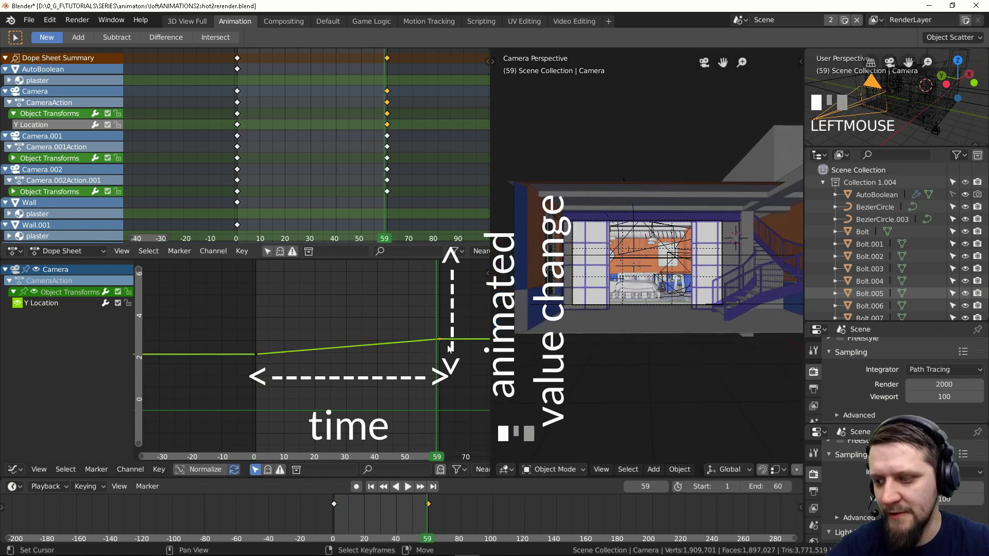
key(g)
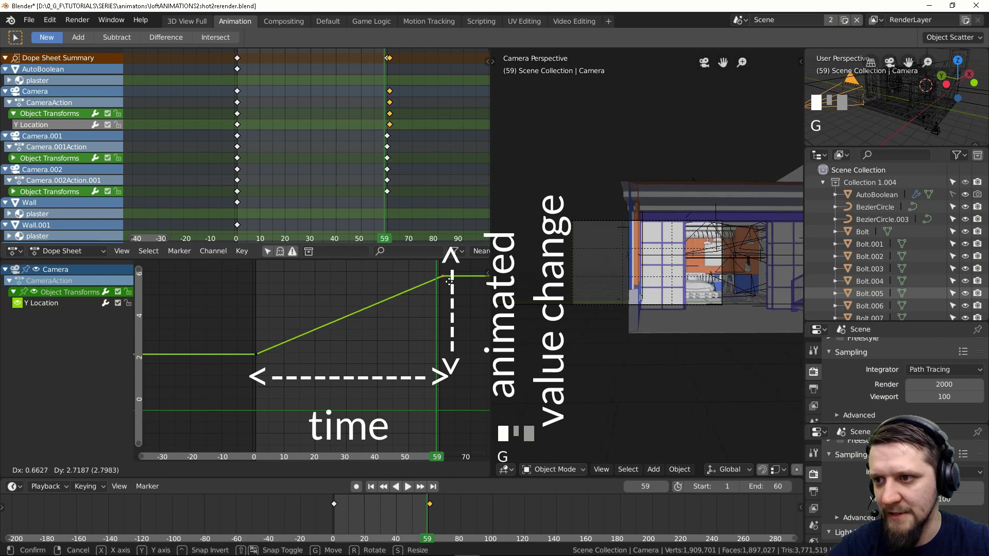
click(447, 277)
scroll(584, 237, down, 1)
scroll(585, 237, up, 1)
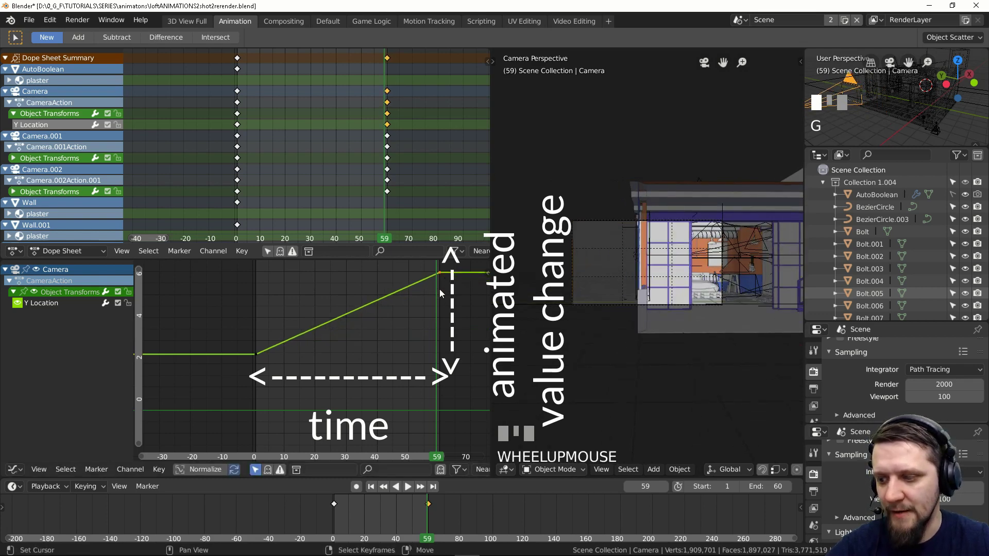
key(g)
click(450, 324)
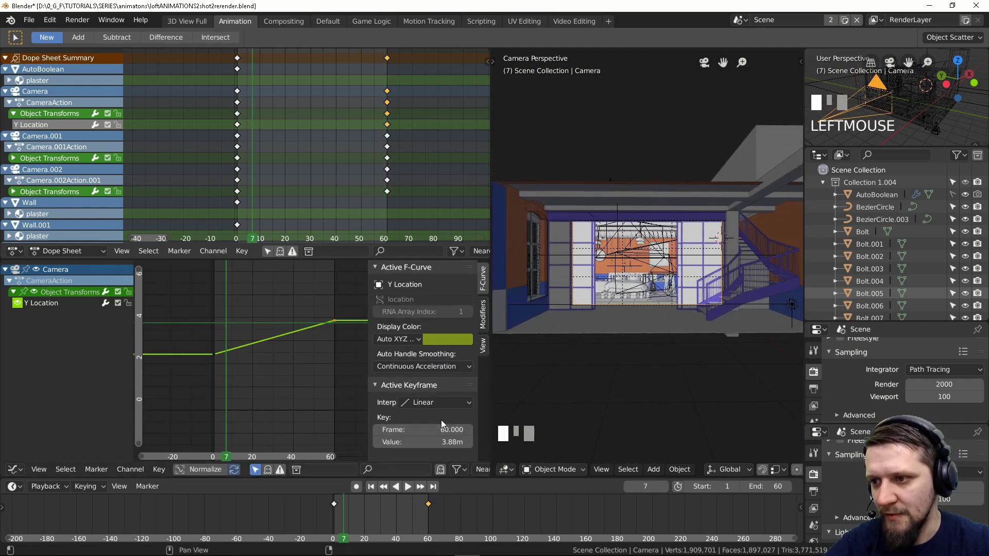
Select both keyframes of the Y Location curve and set their interpolation to Bezier.
click(222, 338)
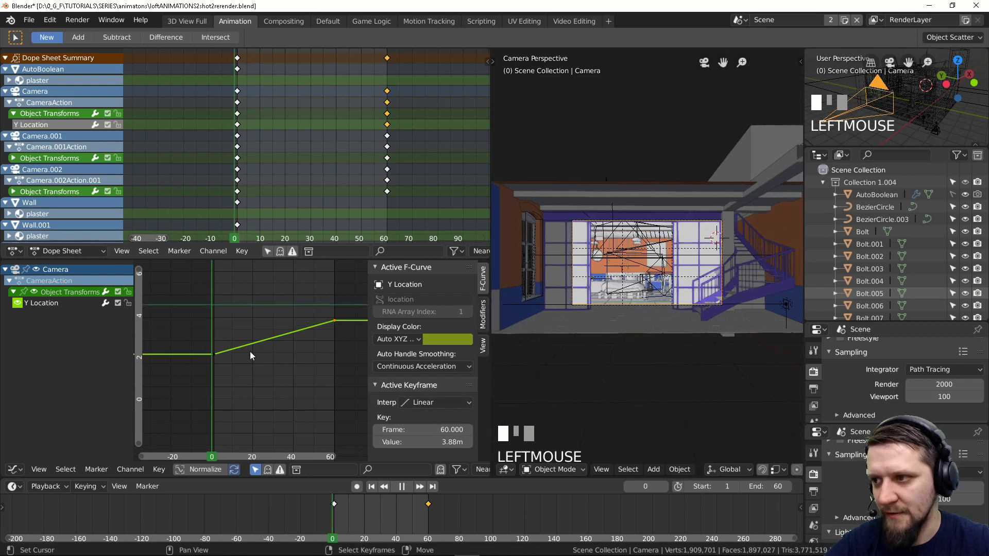
key(b)
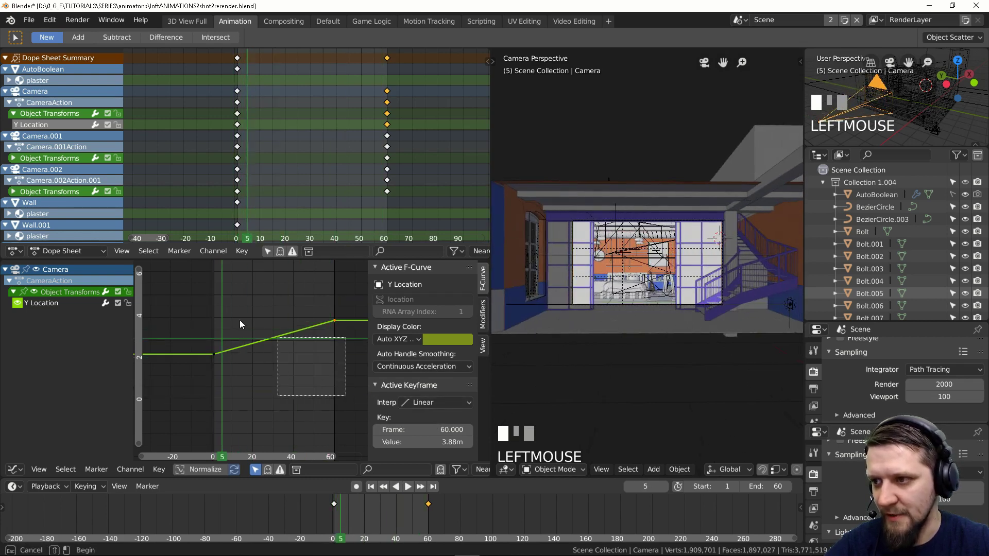
drag(345, 396, 162, 293)
click(444, 402)
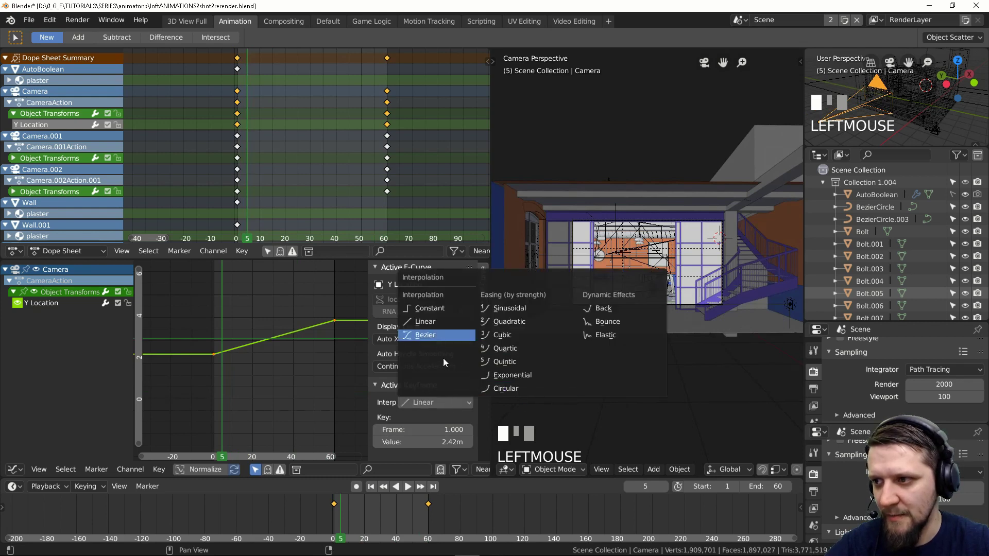
click(438, 336)
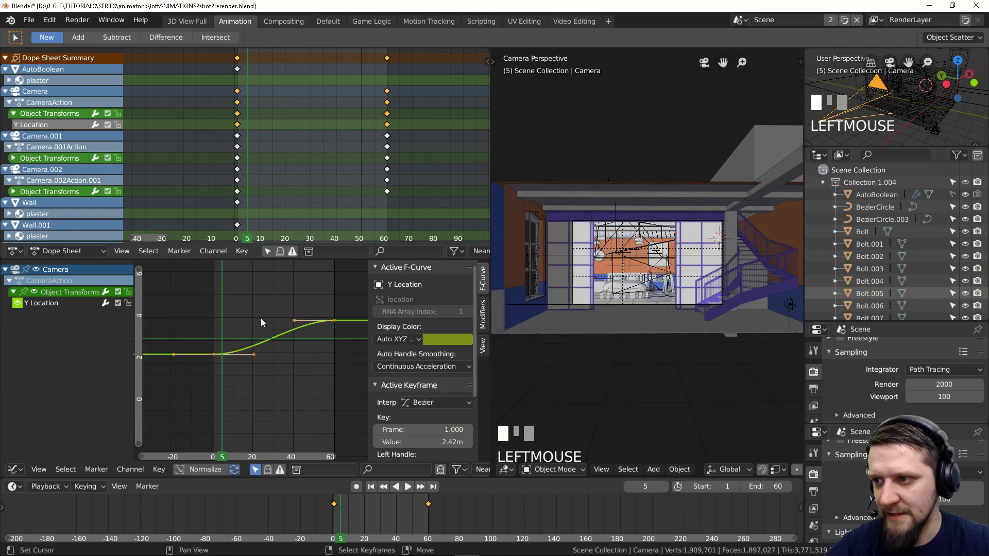
Play the camera move from its start with the eased Bezier curve, and stop playback.
click(333, 510)
click(407, 487)
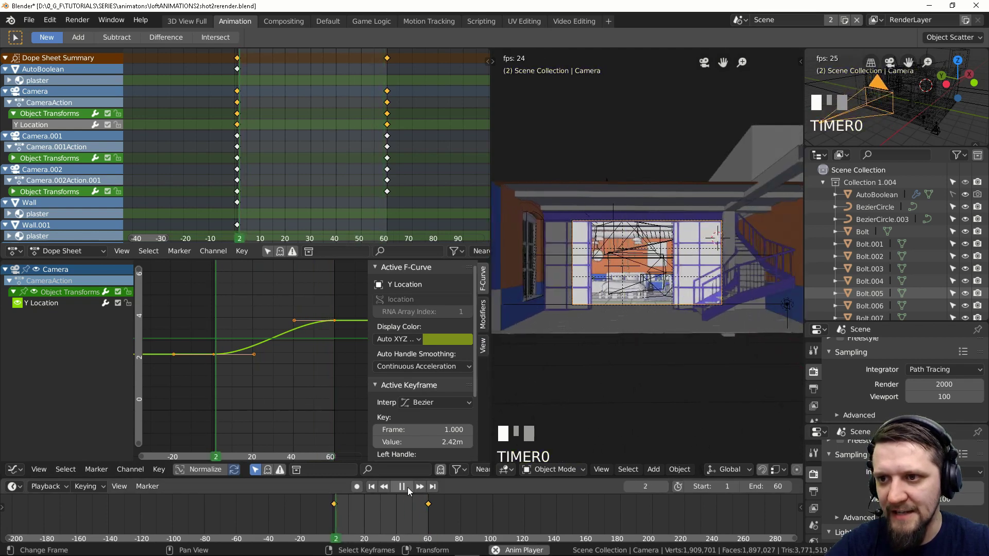
key(space)
Lengthen the end keyframe's incoming handle and the start keyframe's outgoing handle on the Y Location curve to exaggerate the easing.
click(294, 320)
key(g)
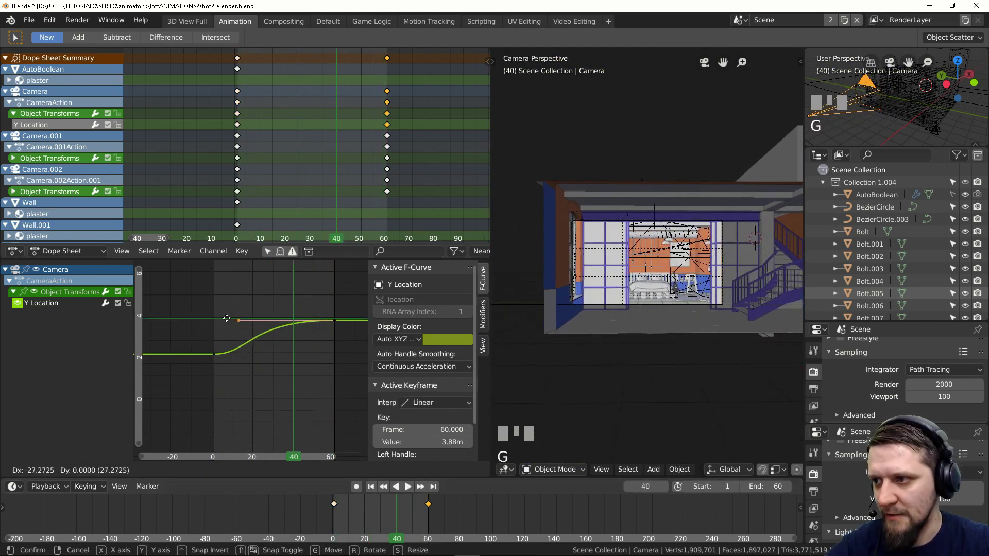
right_click(138, 320)
click(251, 356)
right_click(254, 355)
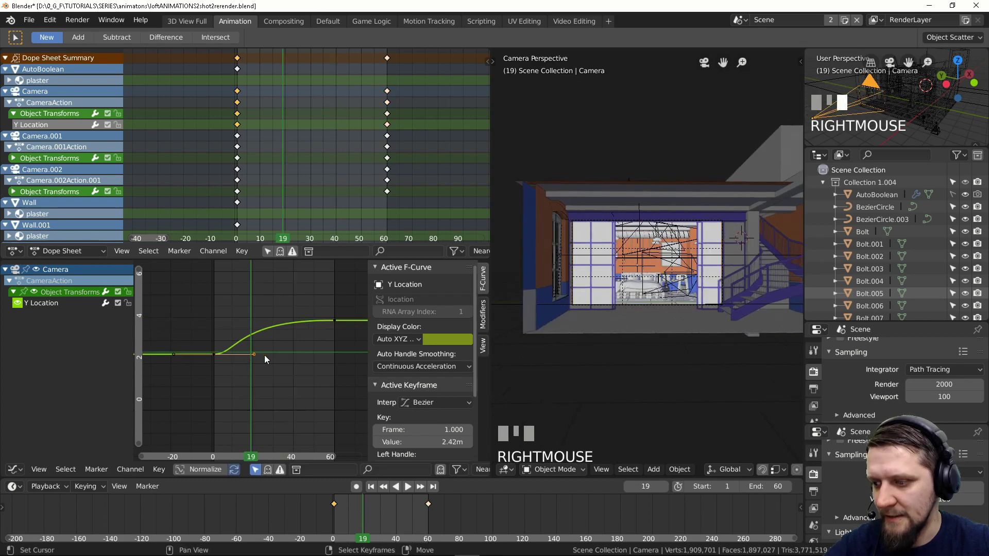
key(g)
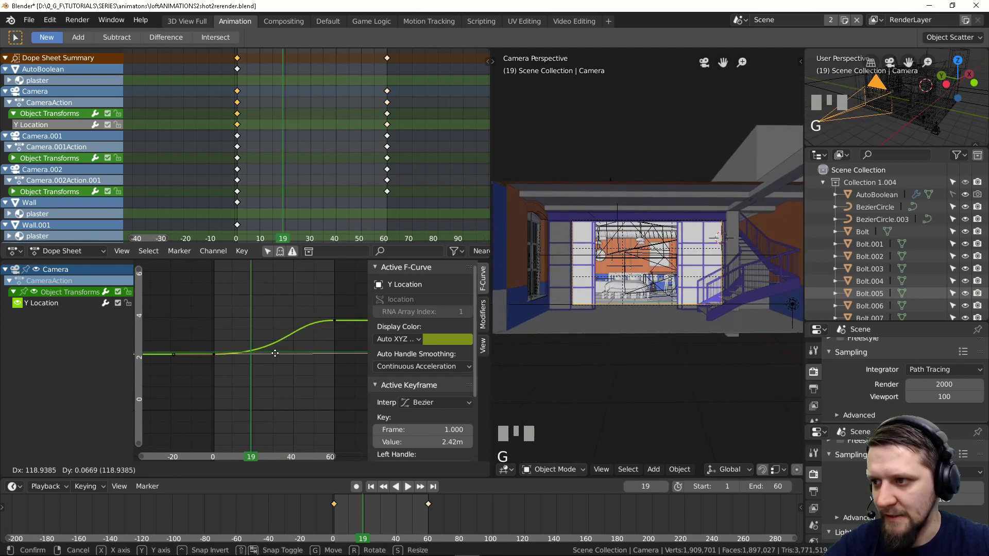
click(275, 353)
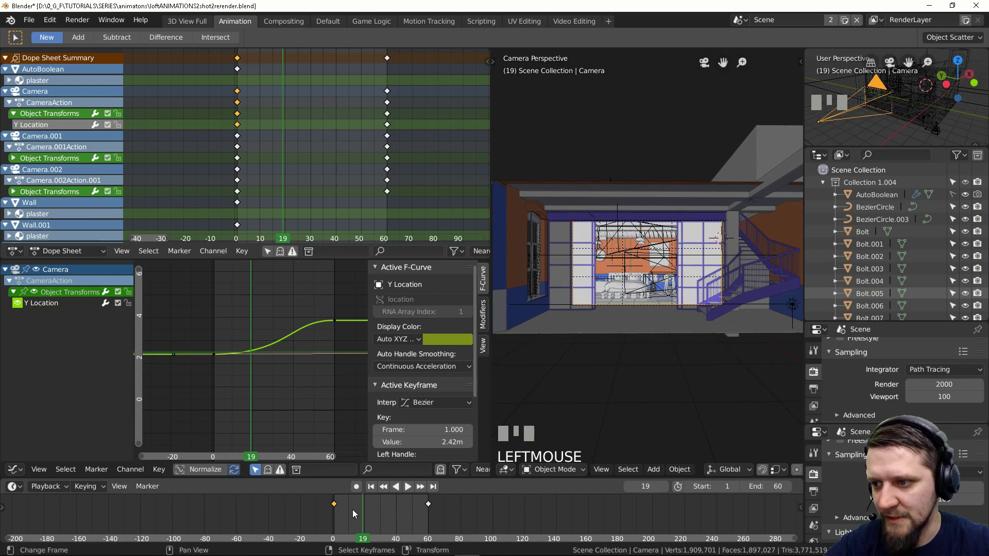
Replay the camera move from the start with the lengthened curve handles, and stop playback.
click(336, 509)
click(410, 487)
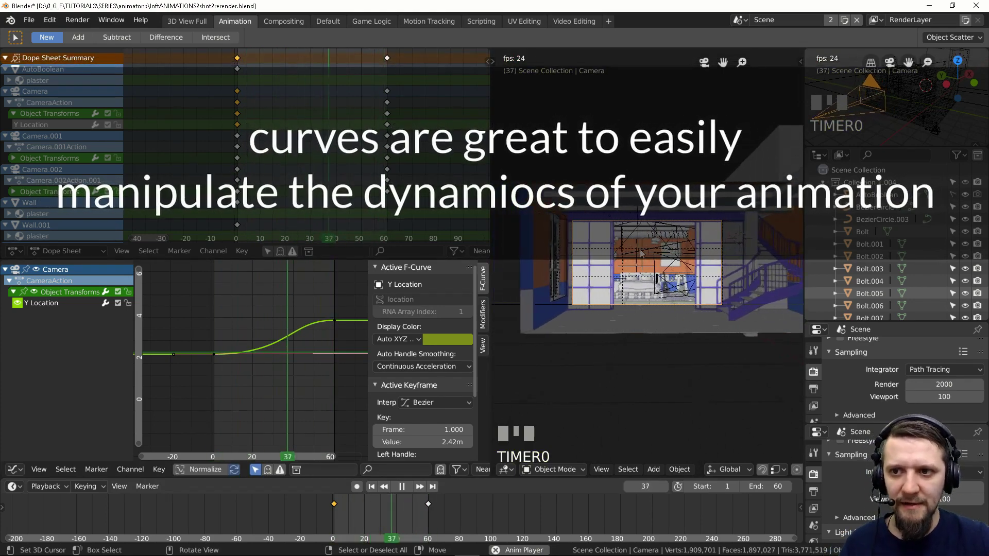
key(space)
Select both Y Location keyframes in the Graph Editor and set their interpolation to Linear.
right_click(335, 320)
shift+right_click(213, 355)
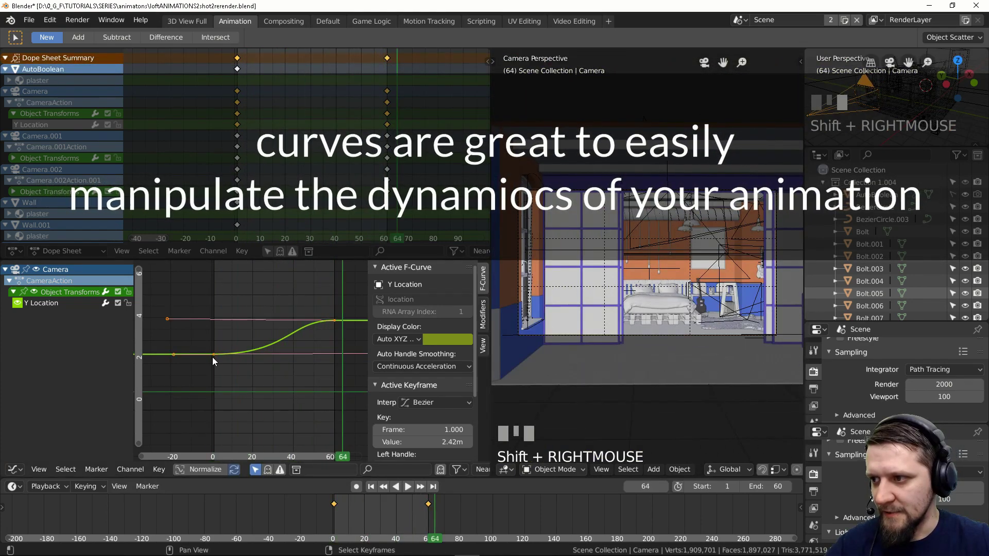
key(t)
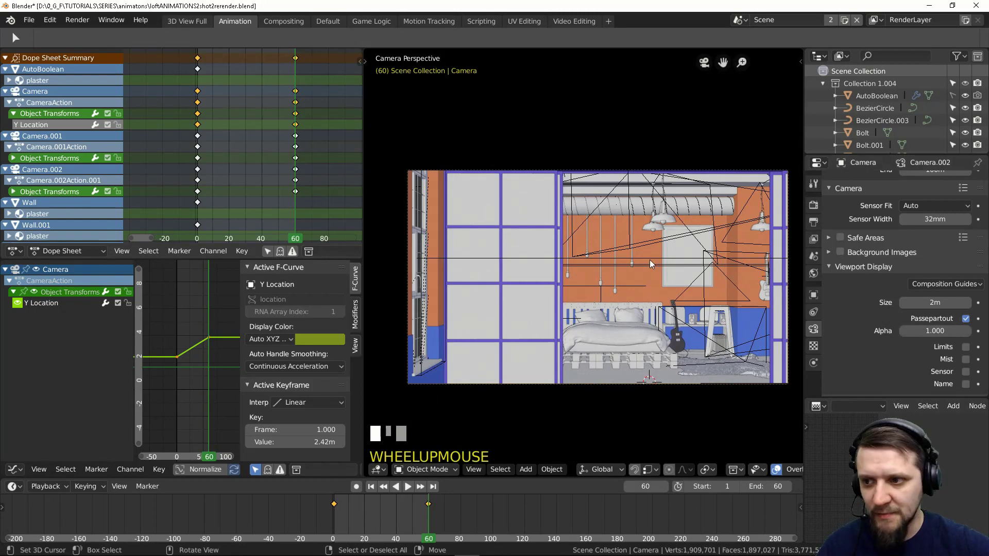
Hide the viewport overlays and play the linear camera move through the camera view.
shift+middle_drag(685, 282, 661, 256)
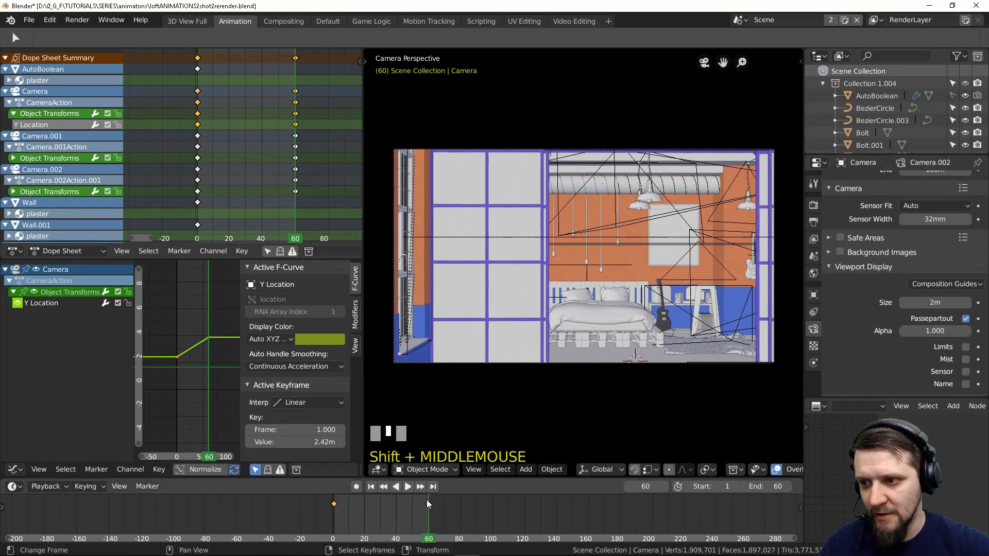
click(407, 486)
click(776, 470)
scroll(644, 265, down, 2)
scroll(644, 265, up, 2)
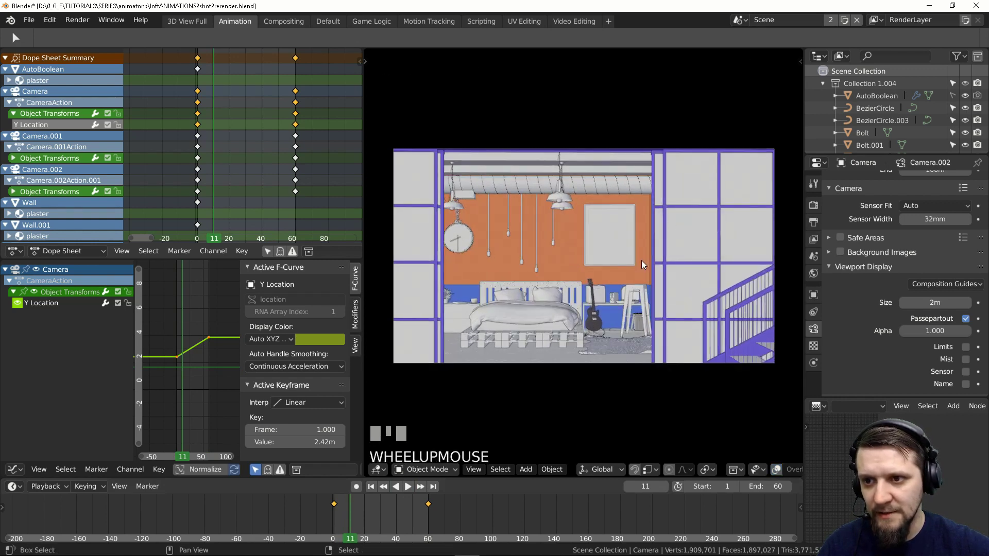
shift+middle_drag(643, 265, 688, 271)
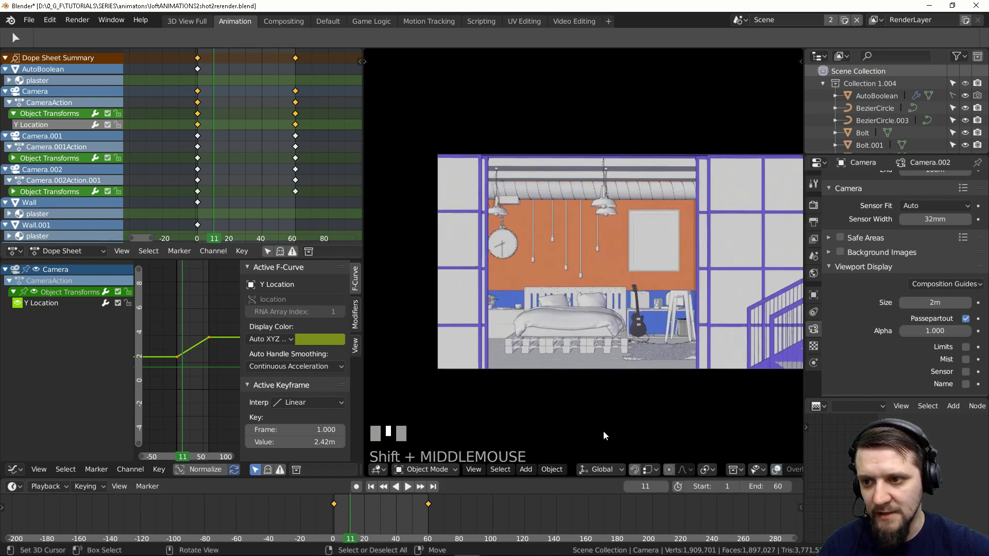
click(408, 486)
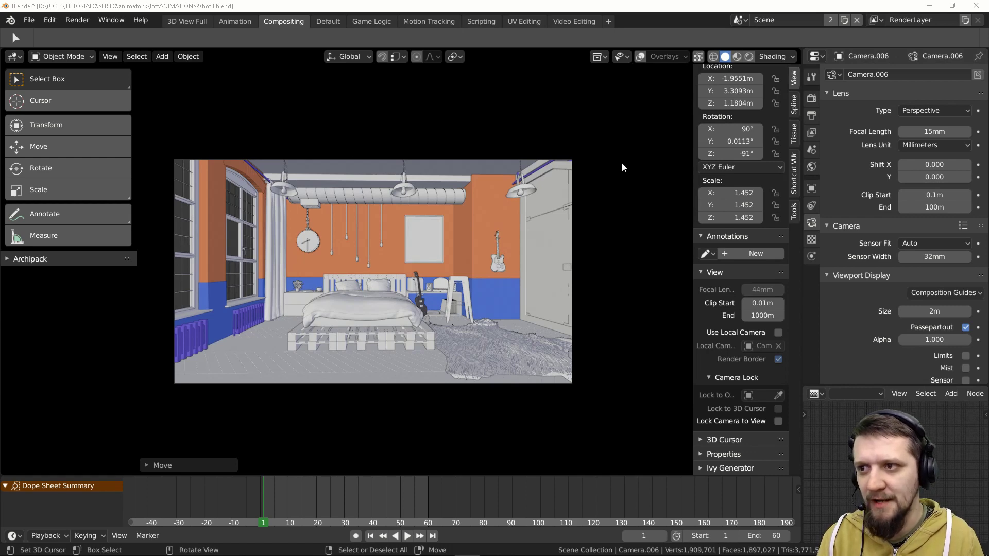
Keyframe Camera.006's focal length at 15 mm on frame 1, go to frame 60 and set the focal length to 50 mm.
scroll(471, 219, up, 1)
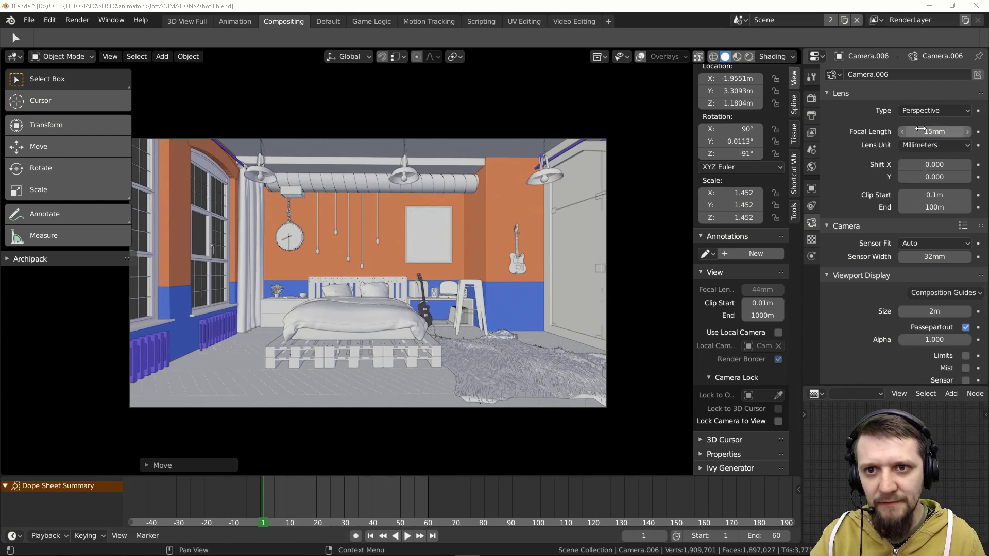
key(i)
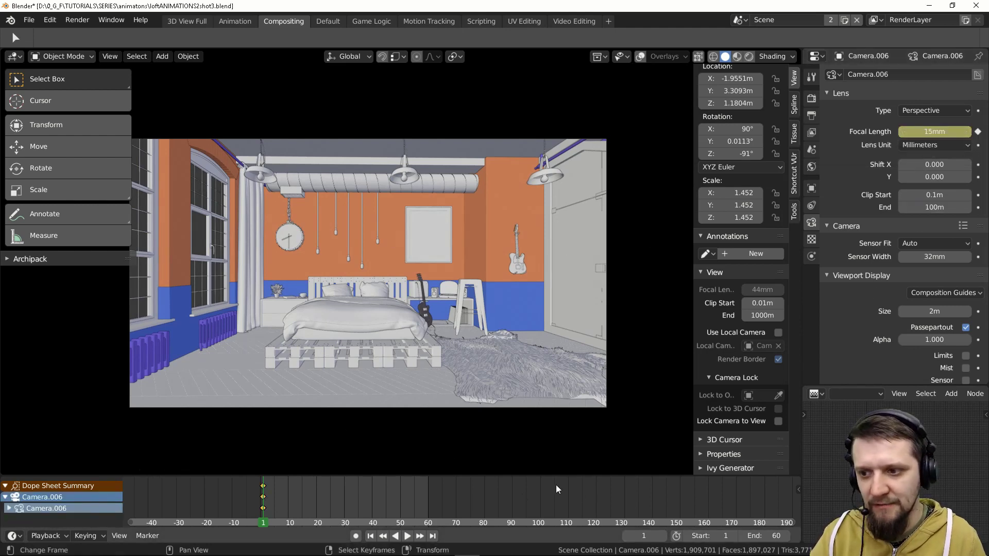
click(420, 537)
click(433, 537)
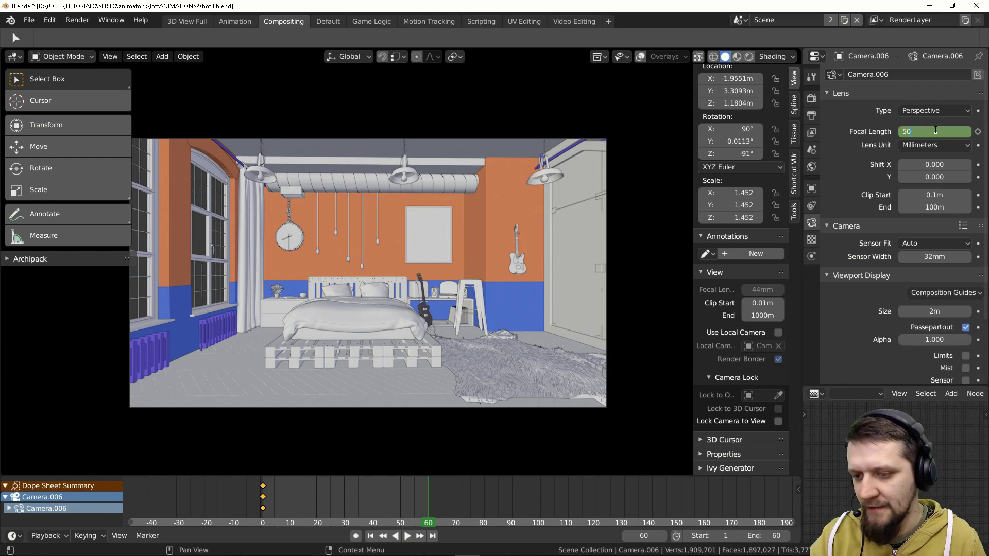
key(Return)
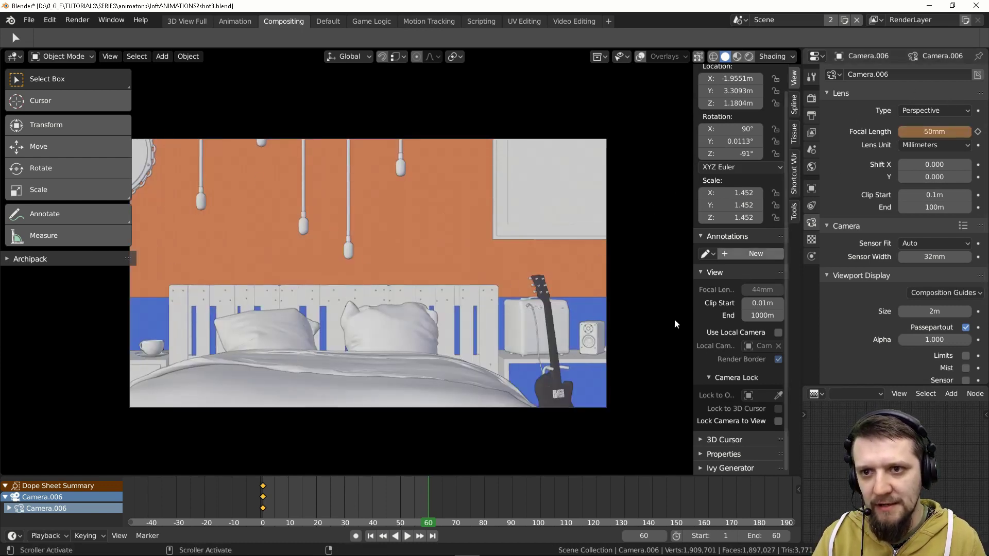
Keyframe Camera.006's 50 mm focal length on frame 60 and play back the camera animations.
key(i)
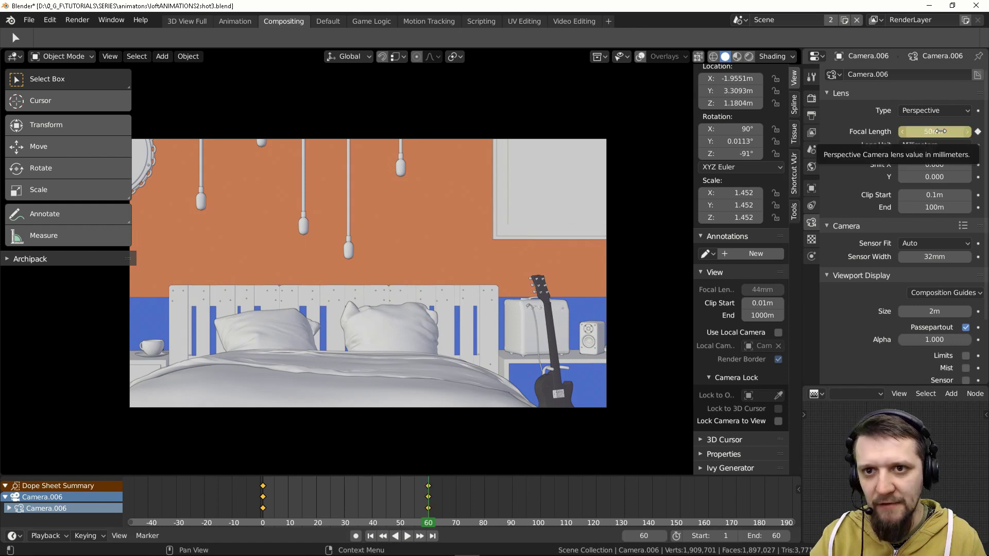
click(370, 536)
click(407, 536)
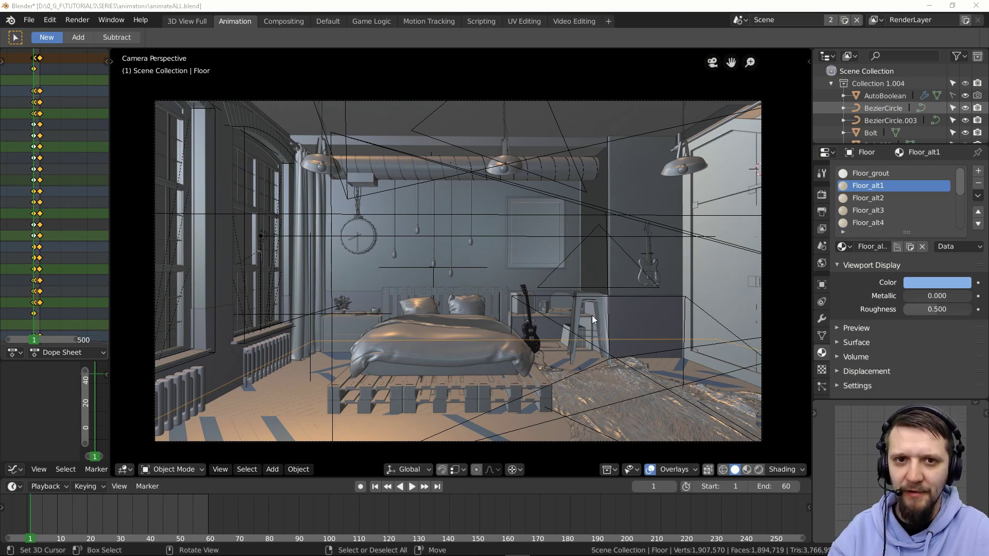
click(412, 486)
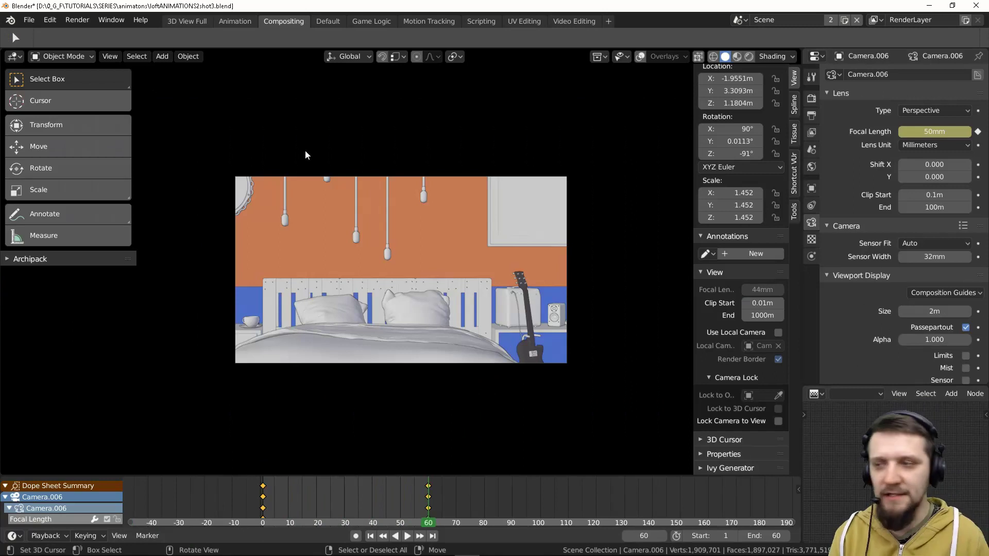
scroll(447, 253, down, 3)
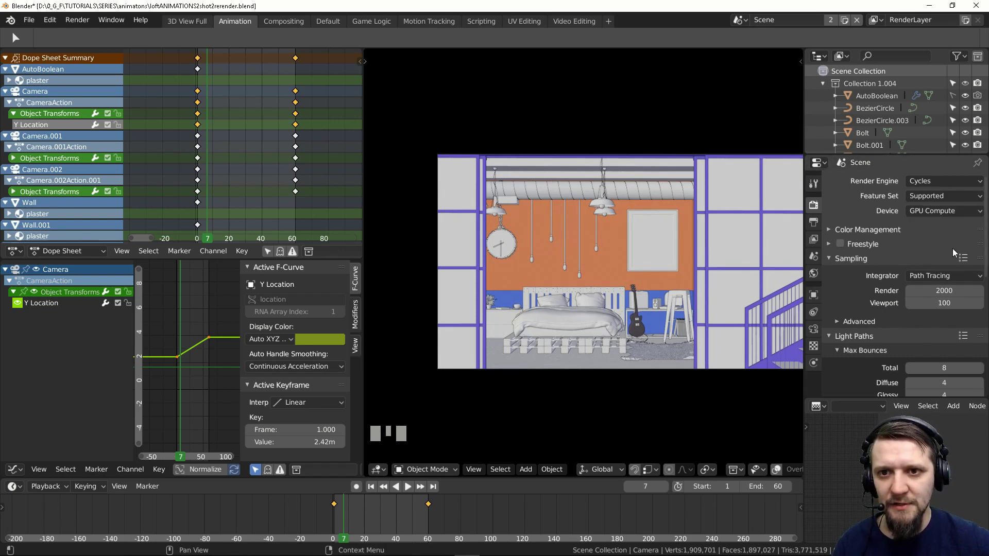
Open the scene's output dimensions and set the render frame step to 20.
drag(848, 258, 910, 286)
click(815, 222)
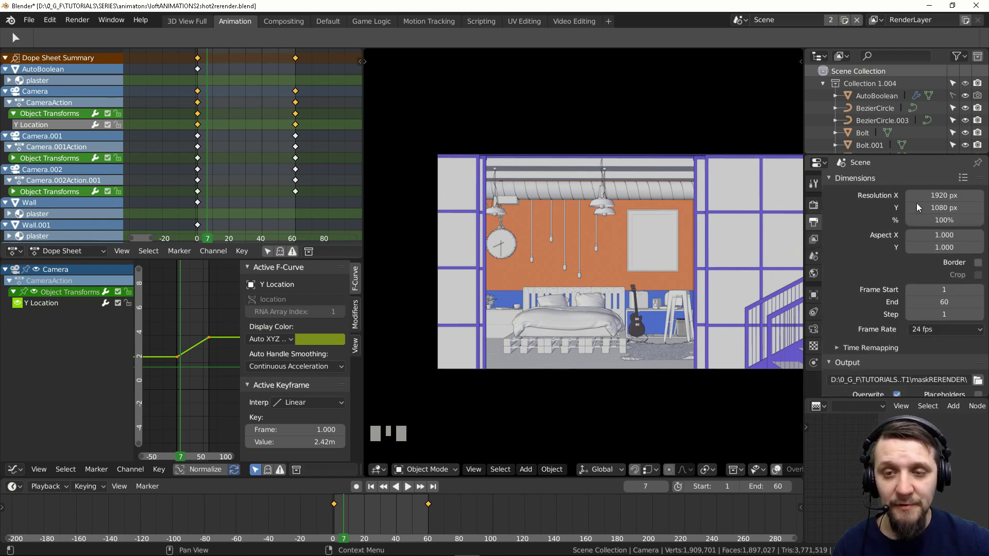
scroll(591, 214, down, 1)
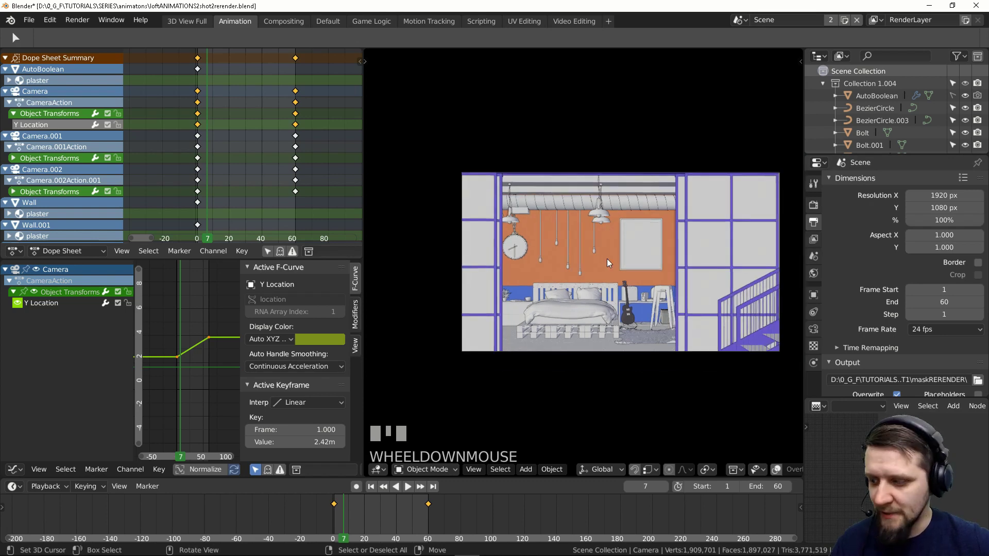
click(337, 510)
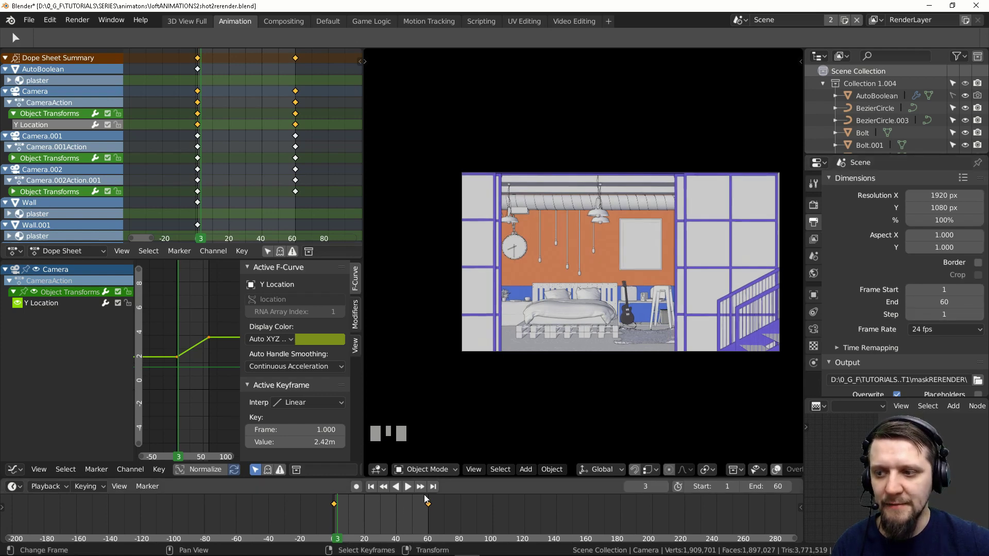
click(943, 314)
text(20)
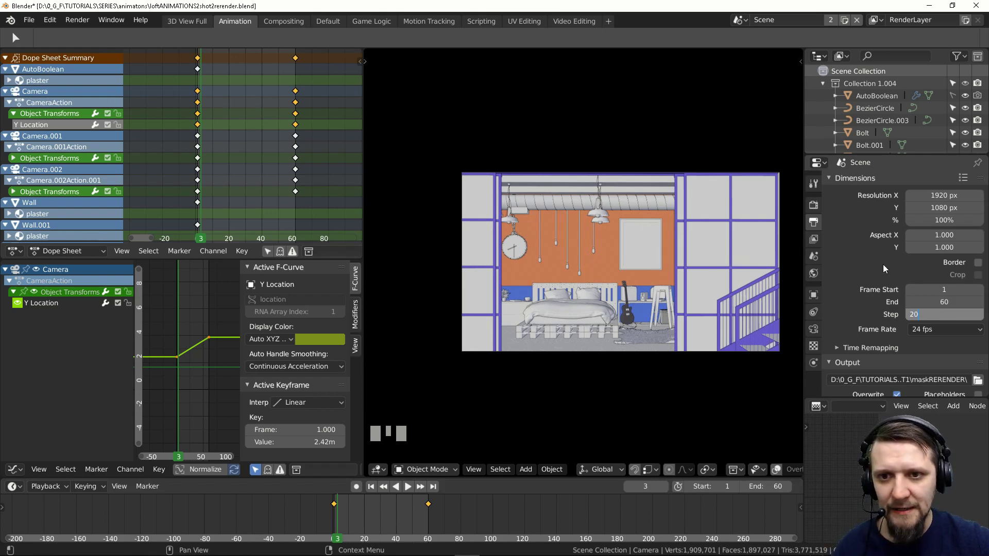
click(945, 288)
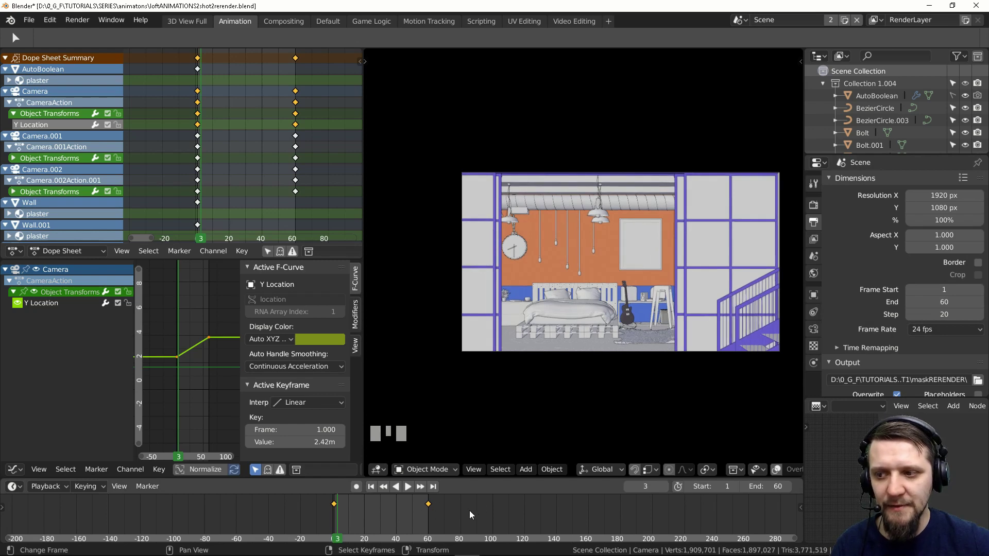
Reduce the render frame step to 5, and return it to 1.
drag(942, 316, 922, 315)
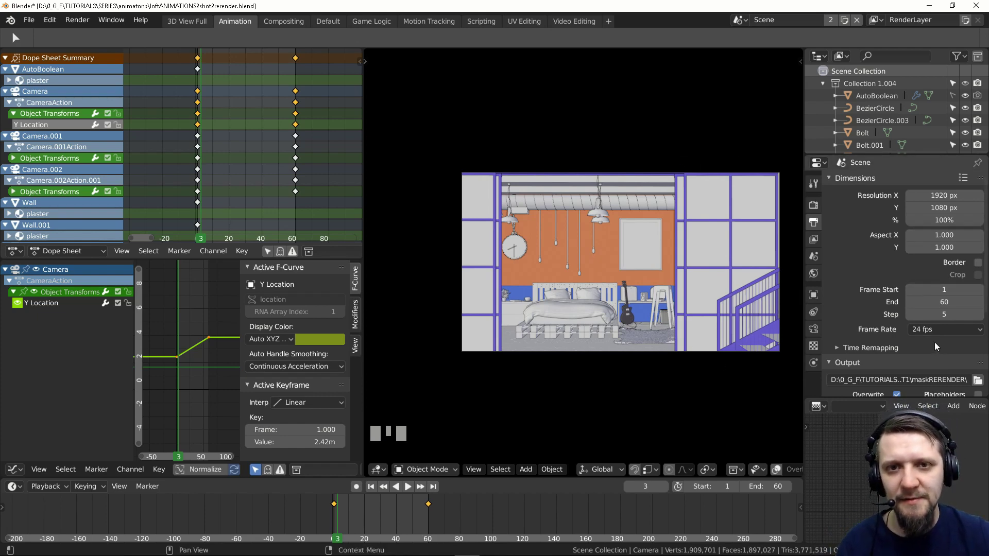
scroll(916, 333, down, 3)
drag(907, 309, 876, 301)
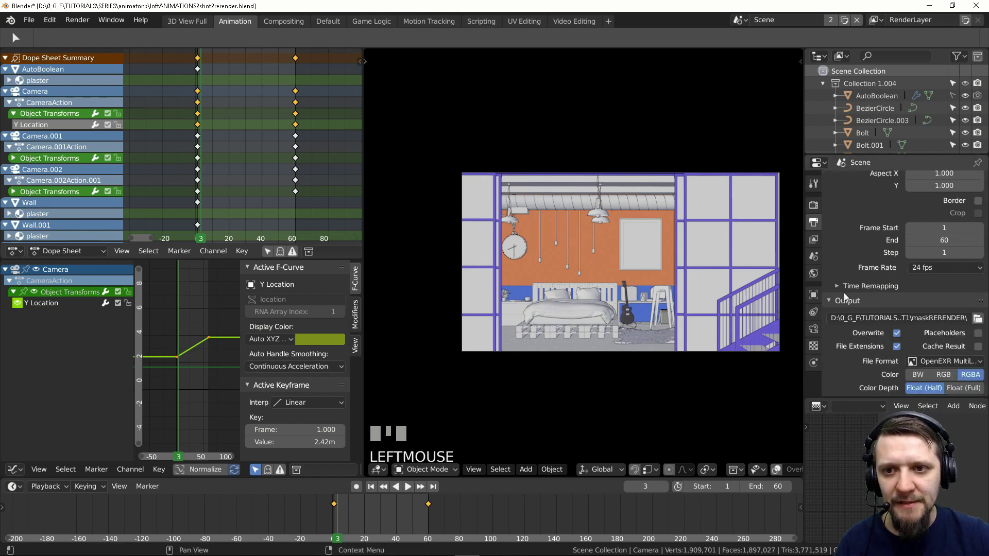
Examine the output file format options for the render, including OpenEXR MultiLayer.
scroll(848, 284, down, 1)
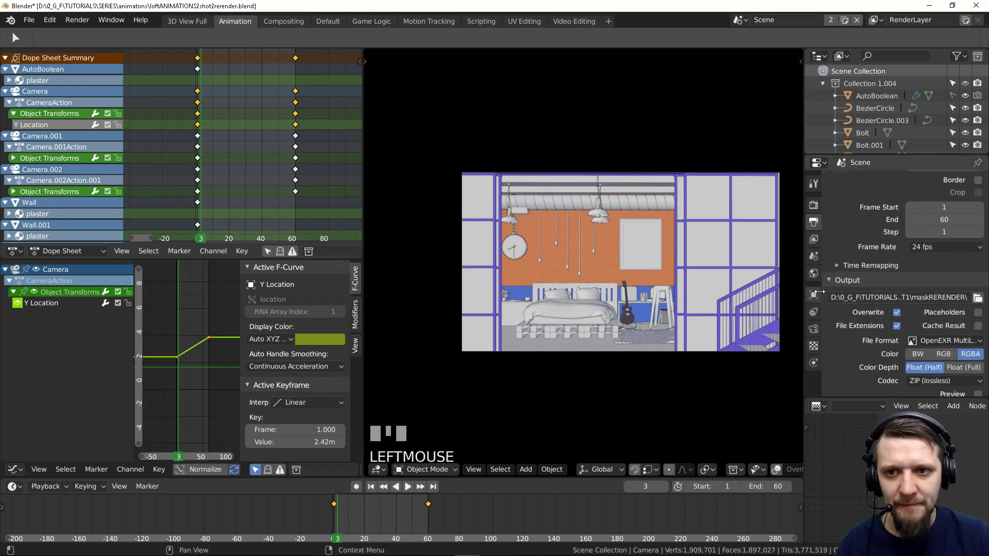
click(942, 341)
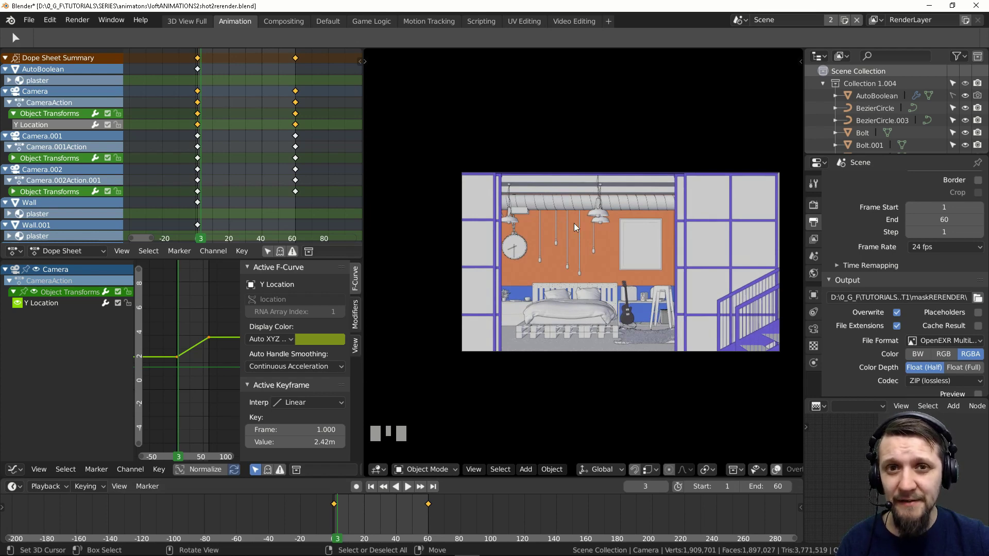
click(951, 341)
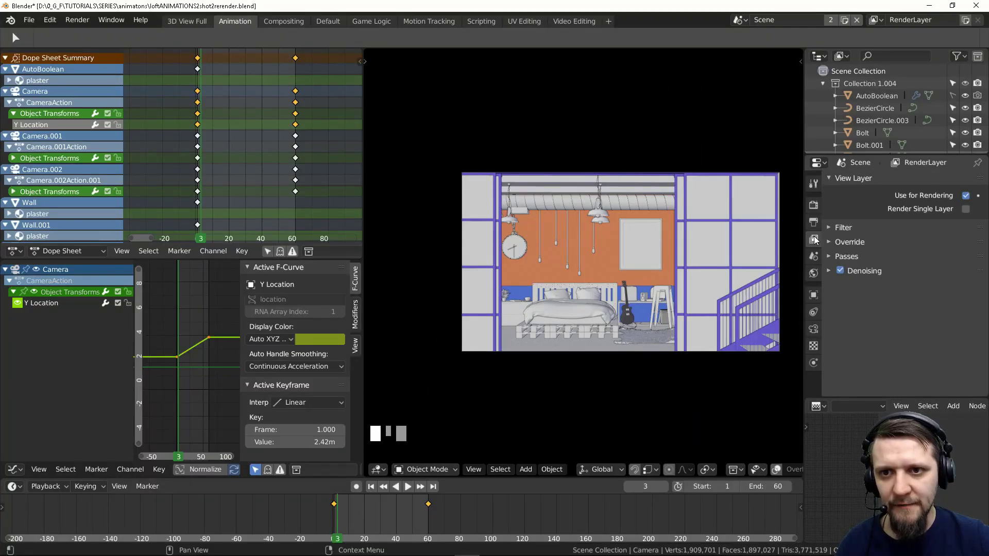
Examine the view layer's data, light and Cryptomatte passes, and its denoising settings.
click(847, 256)
scroll(885, 244, down, 2)
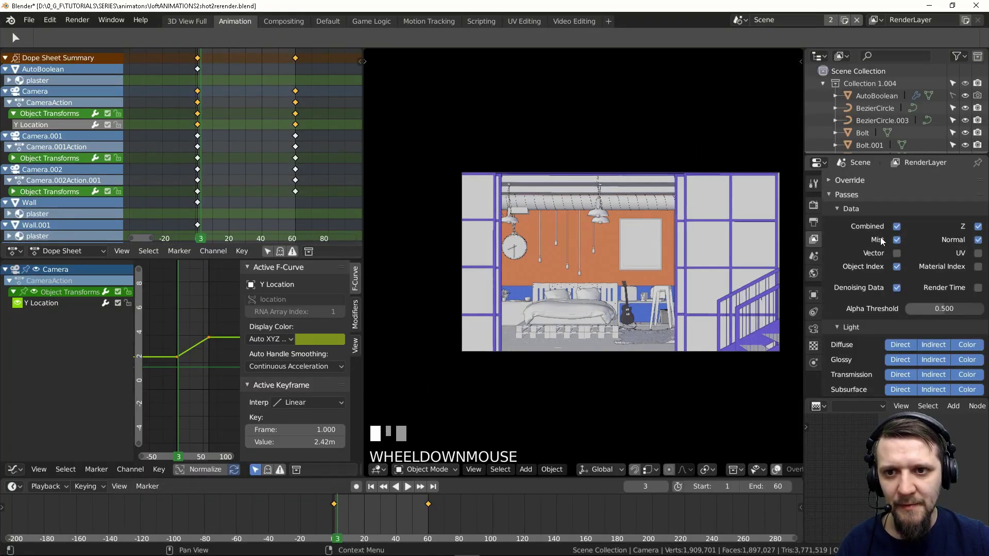
scroll(855, 206, up, 1)
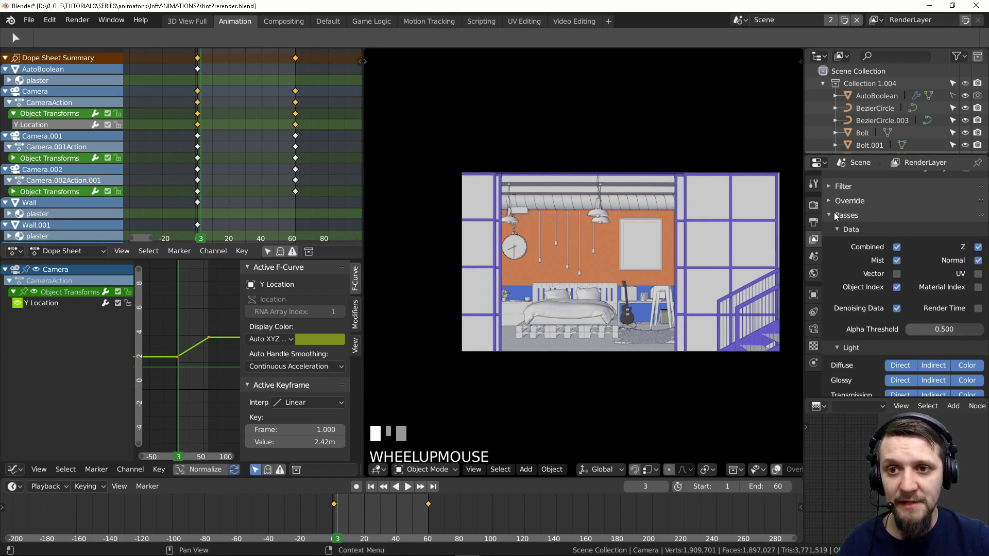
scroll(855, 231, down, 2)
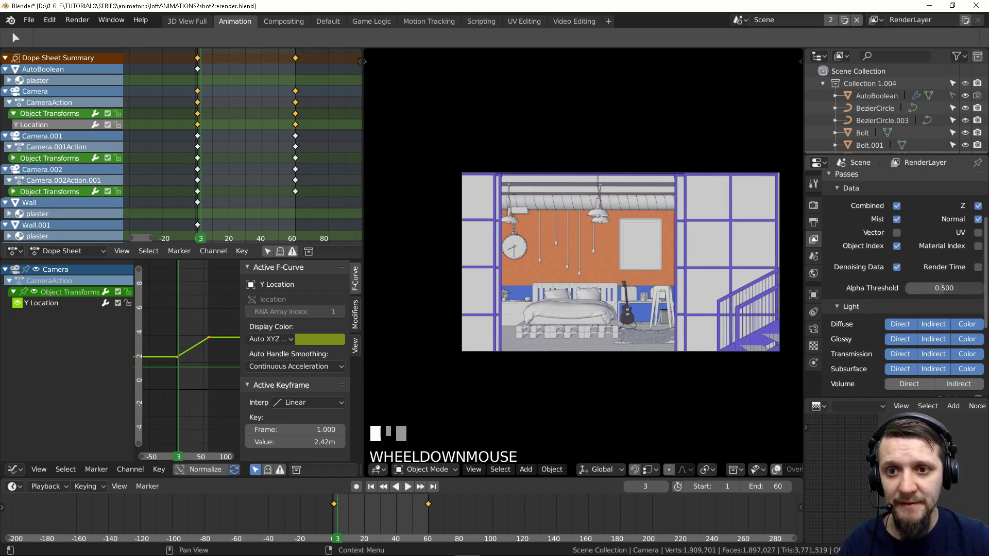
scroll(964, 243, down, 3)
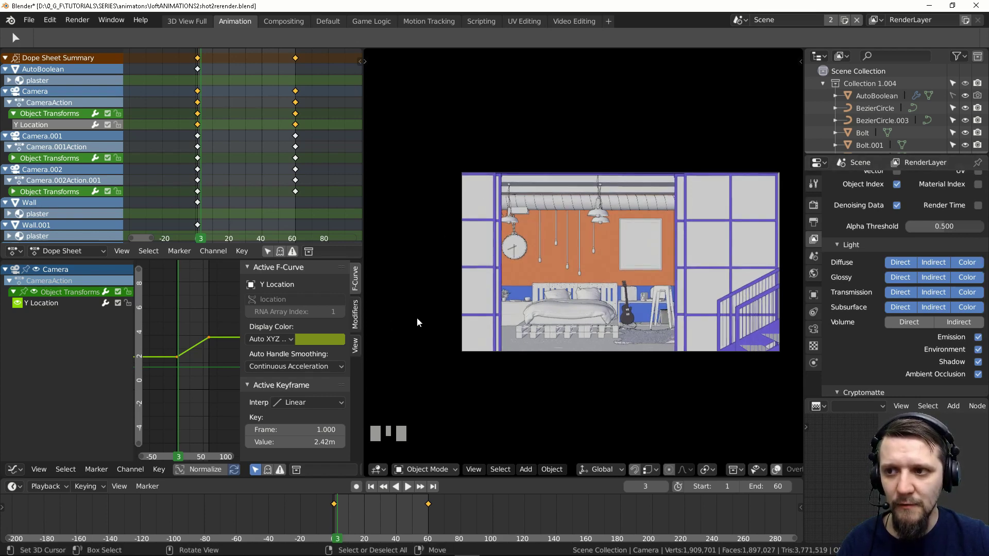
scroll(979, 288, down, 2)
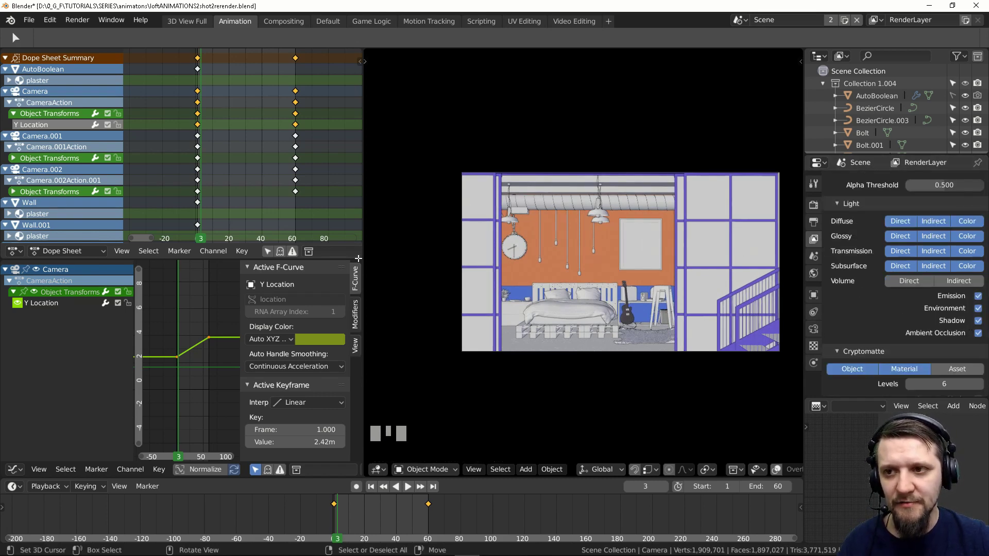
scroll(981, 345, down, 1)
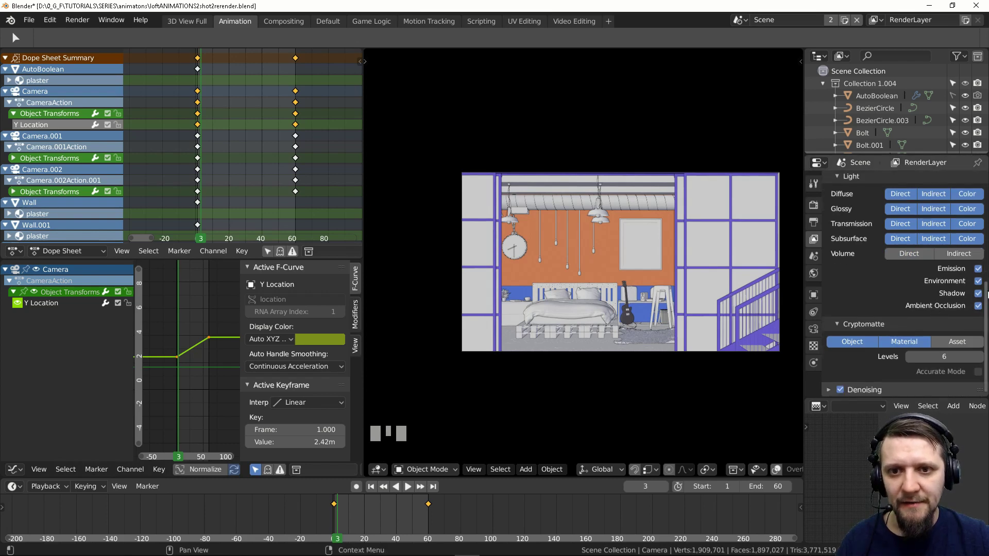
scroll(960, 309, down, 1)
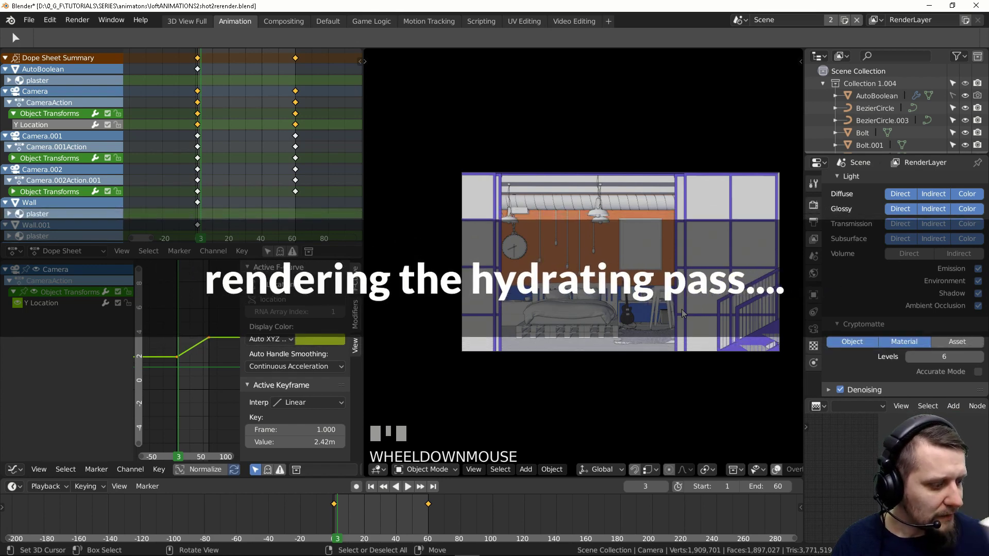
click(834, 256)
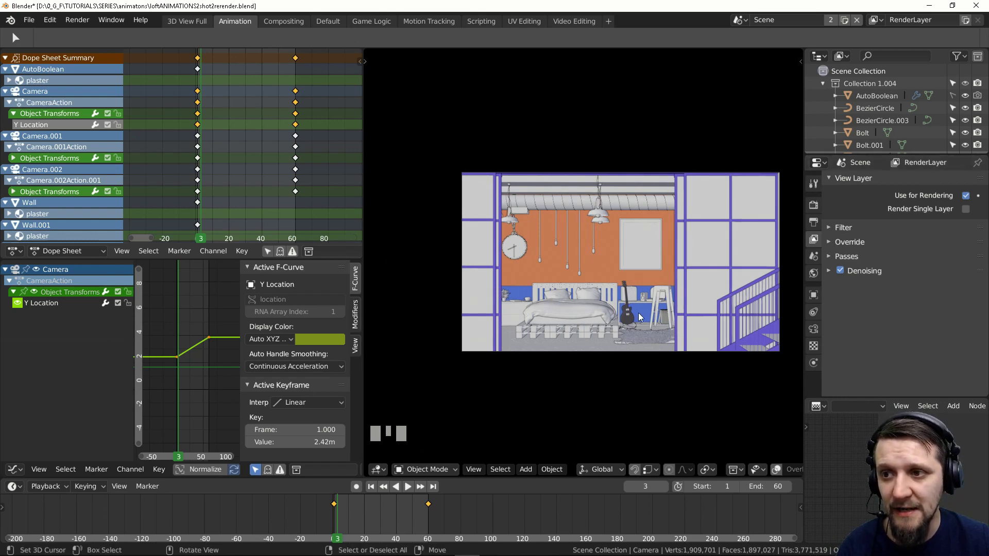
click(828, 271)
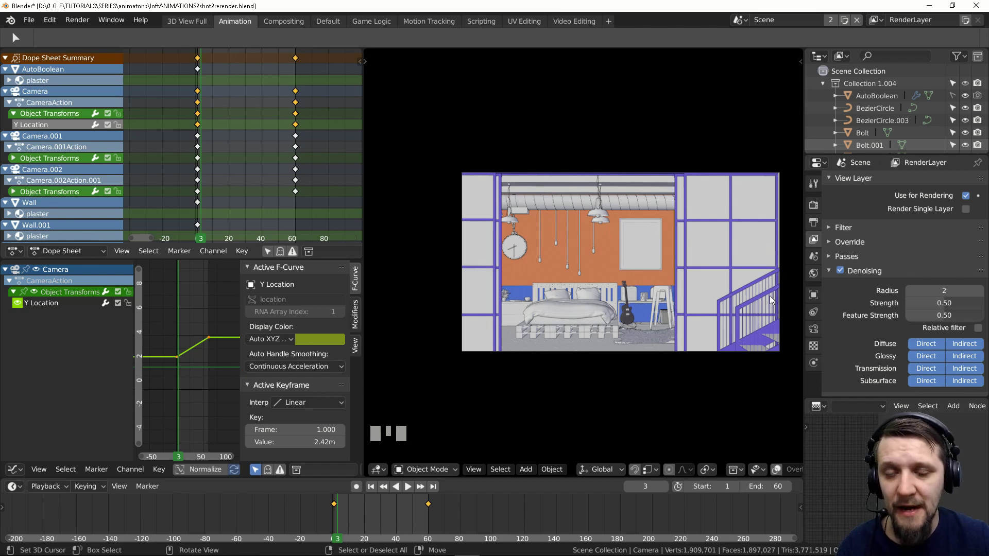
Reopen the view layer's passes and fold up the Data, Light and Cryptomatte groups.
ctrl+click(876, 256)
scroll(867, 369, down, 3)
click(839, 213)
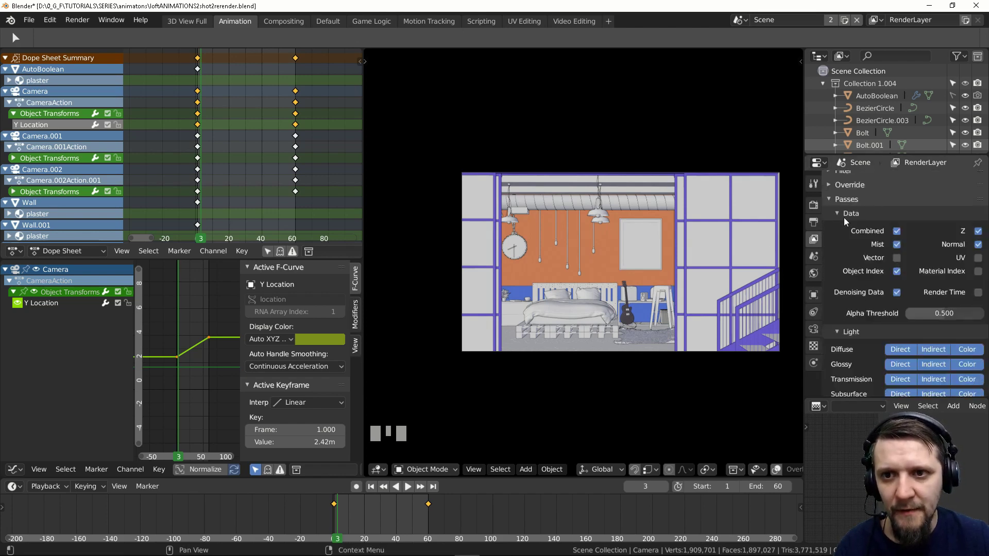
scroll(843, 231, up, 1)
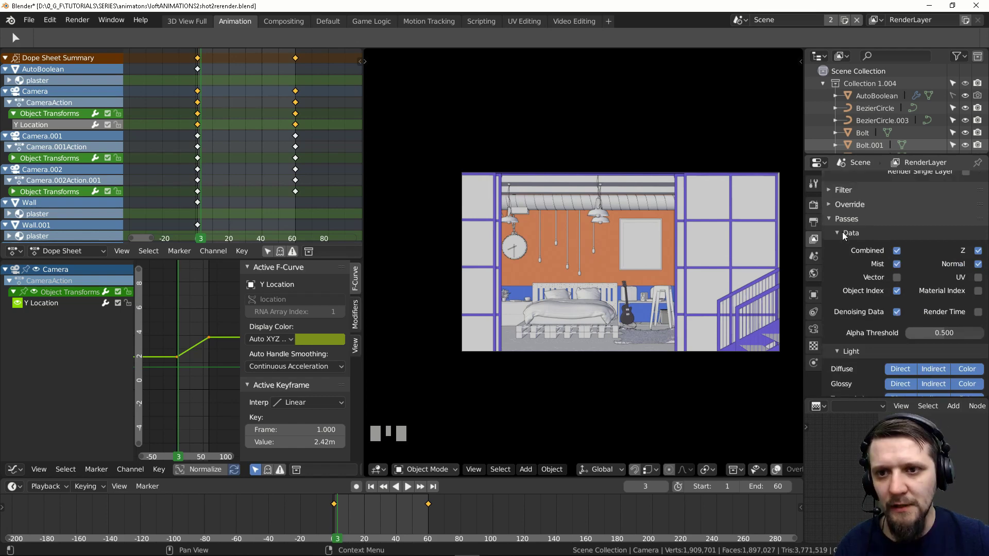
click(851, 233)
click(839, 247)
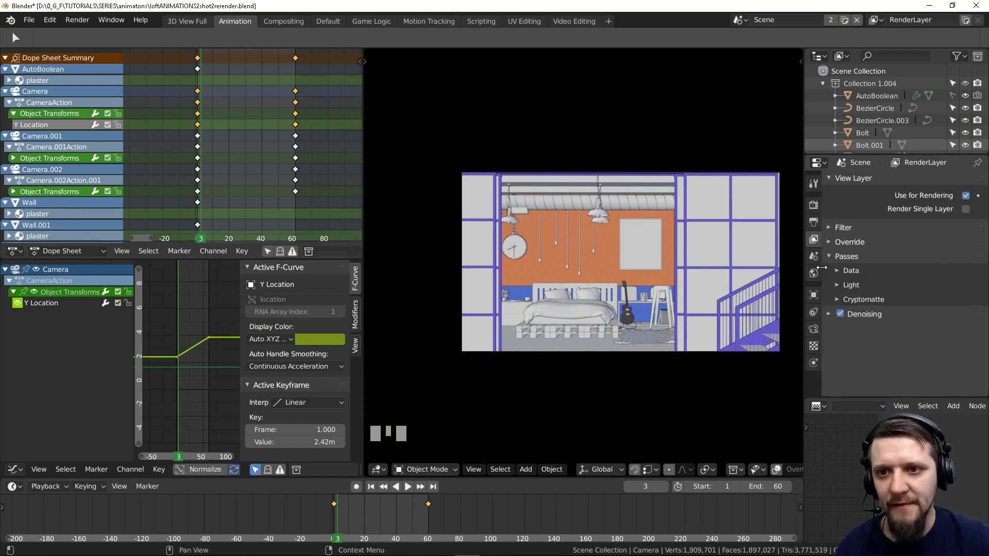
click(833, 257)
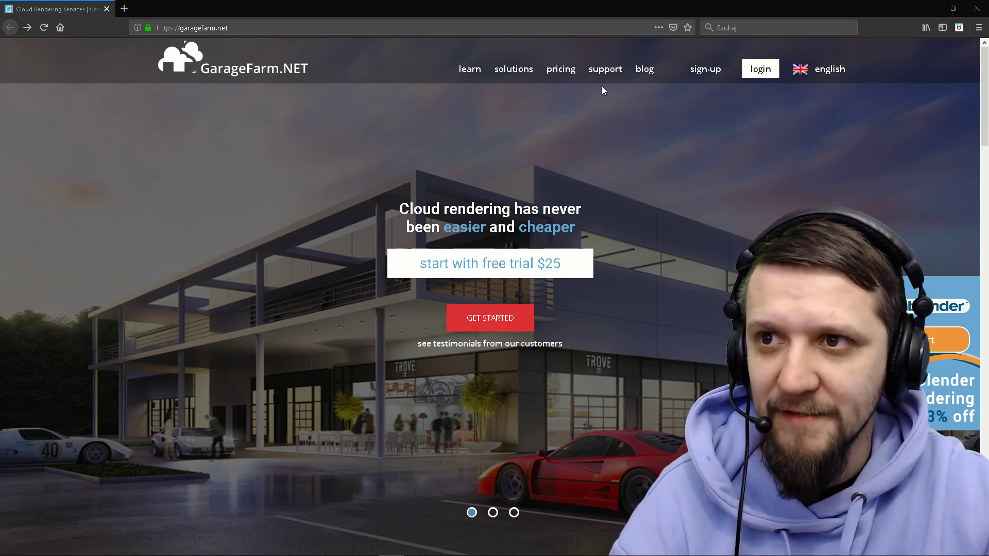
Switch to the GarageFarm.NET website, open its Blender render farm page and look over the registration offer.
mouse_move(637, 130)
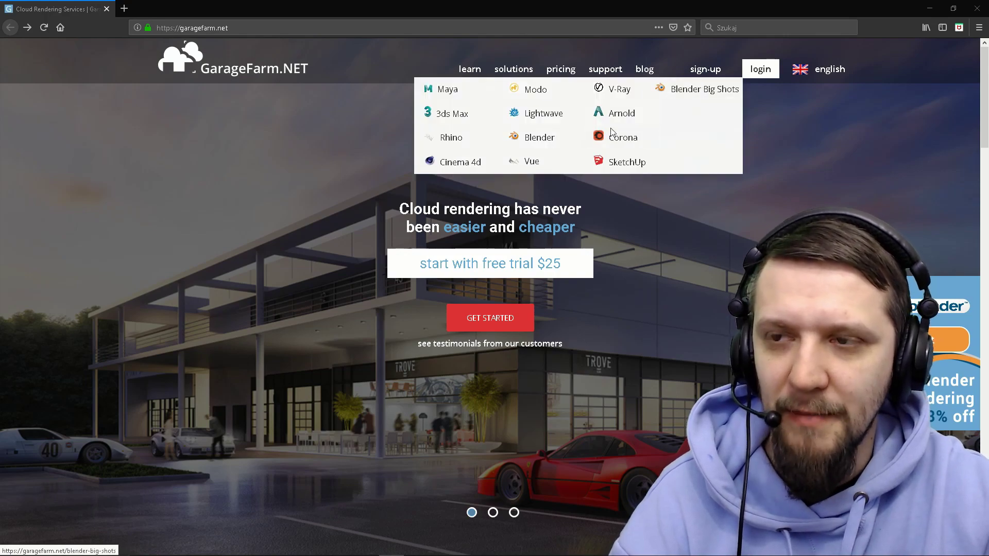
click(540, 137)
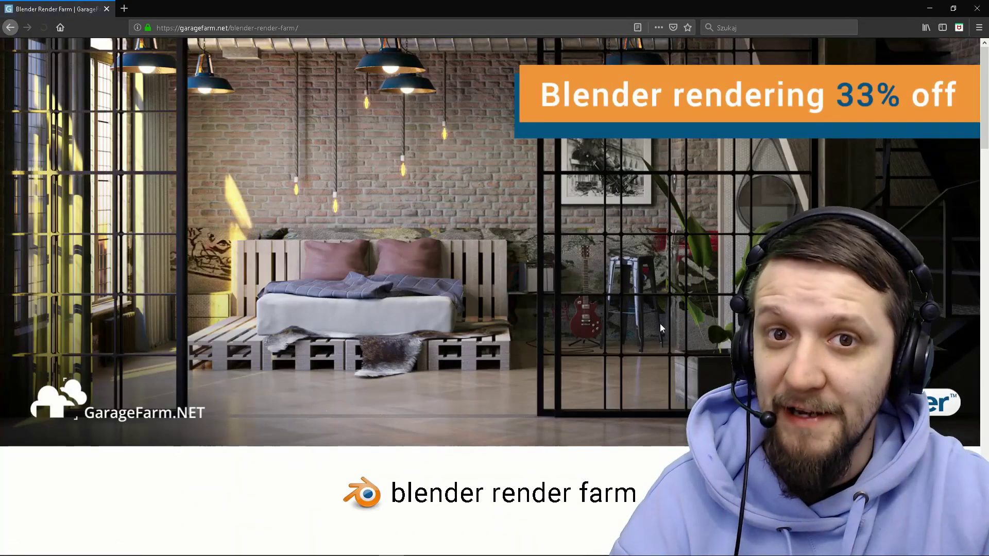
scroll(661, 320, down, 7)
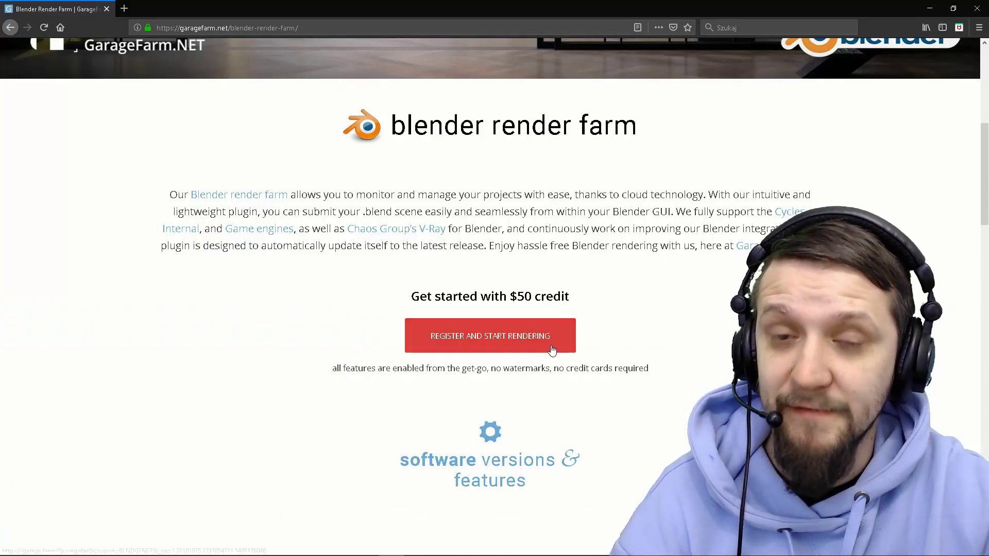
scroll(799, 135, up, 7)
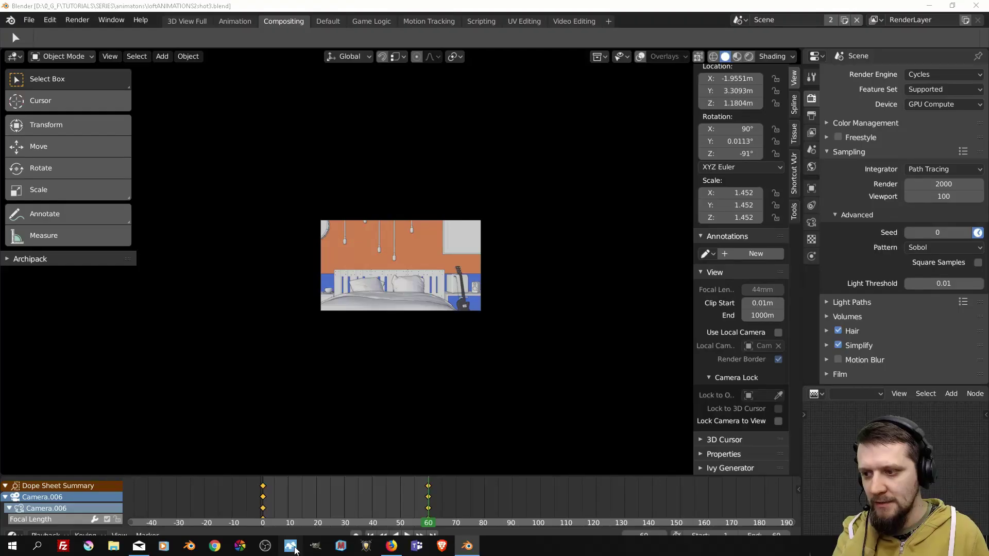
Launch the RenderBeamer uploader and bring up Blender's renderbeamer commands for sending the scene.
click(291, 547)
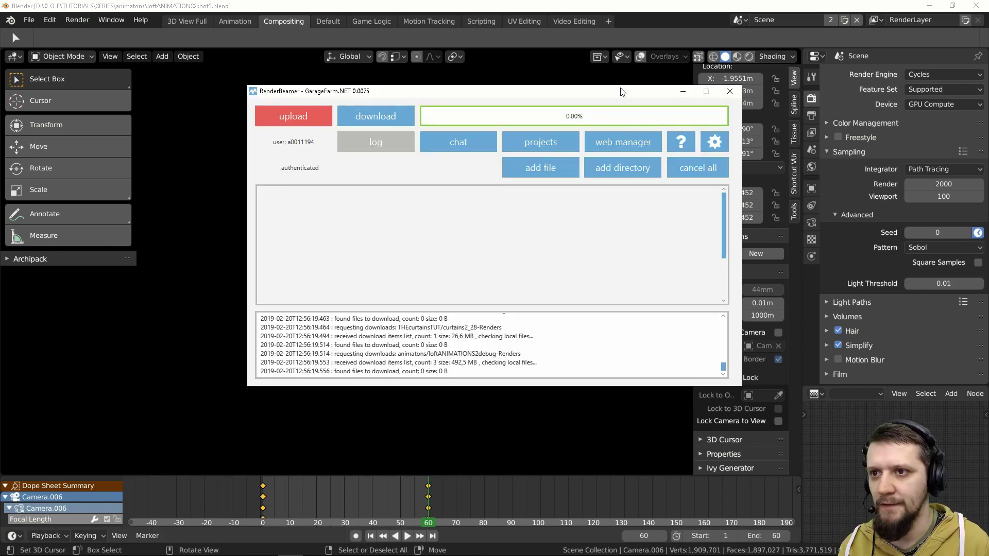
click(78, 20)
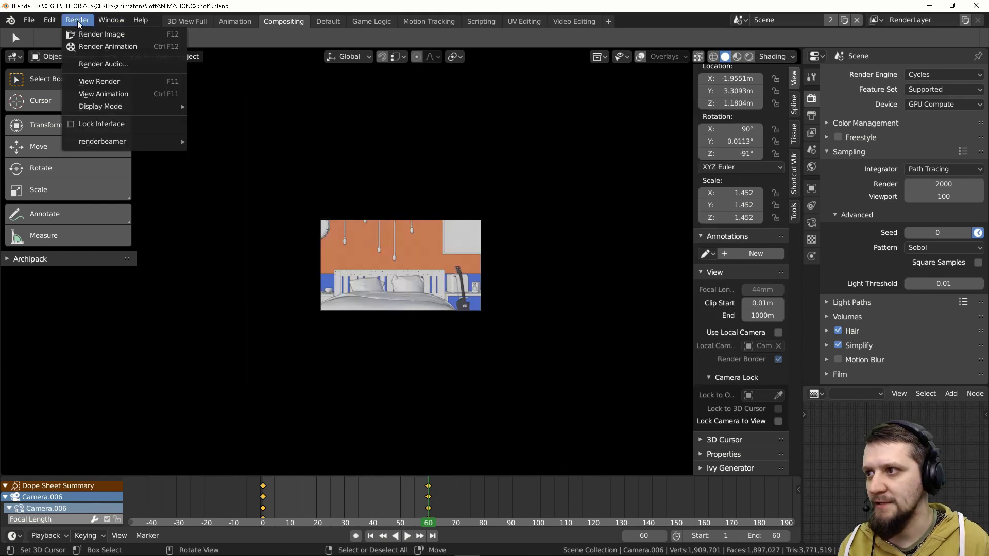
mouse_move(125, 142)
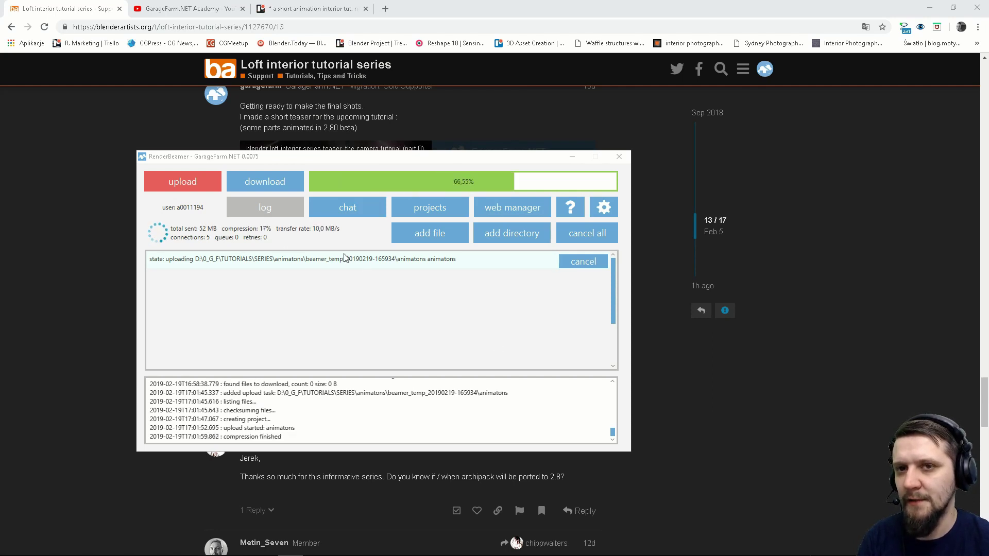
In the GarageFarm web manager, set the loftANIMATIONS2shot2rerender_gv001.blend job's priority to Low and highlight the step value in its frame range.
click(449, 301)
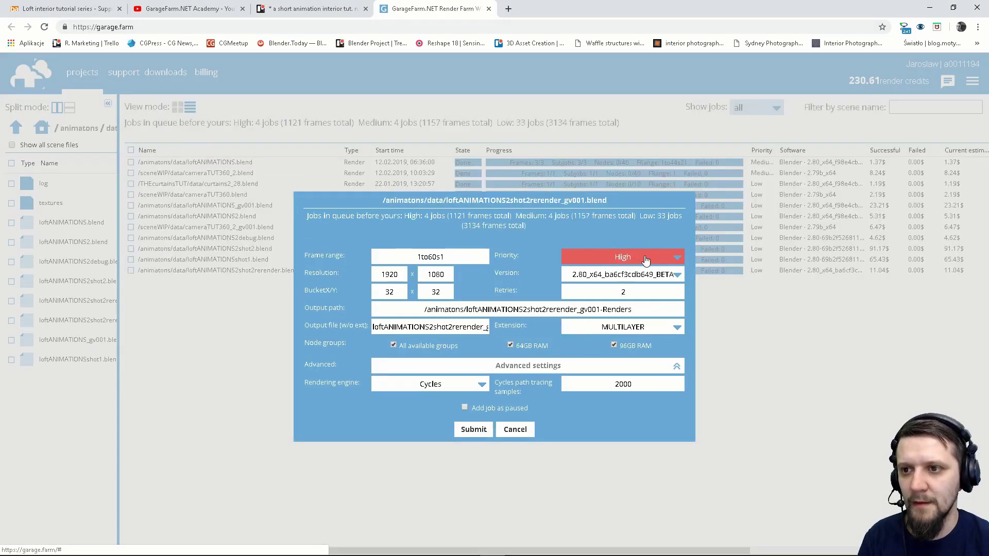
click(662, 259)
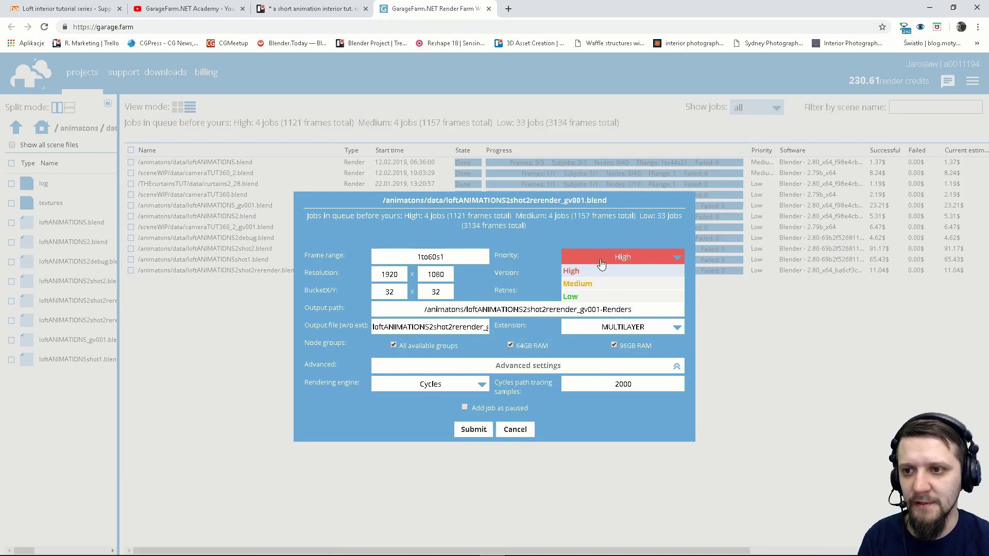
click(582, 299)
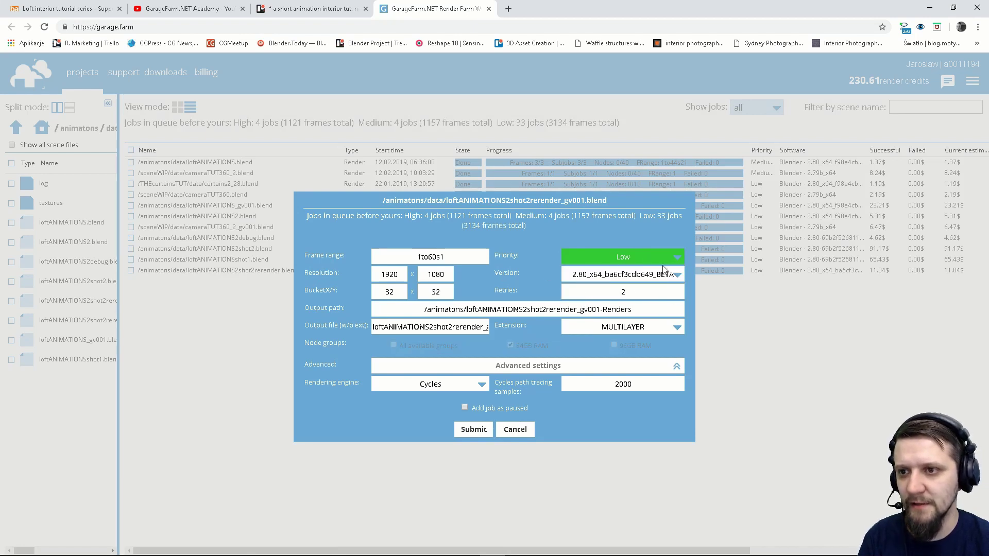
click(419, 257)
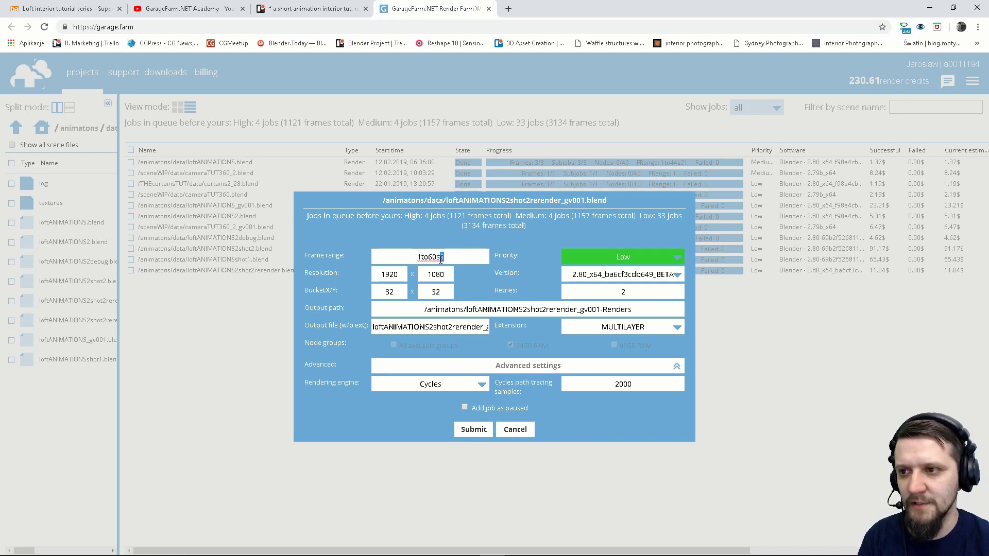
click(444, 260)
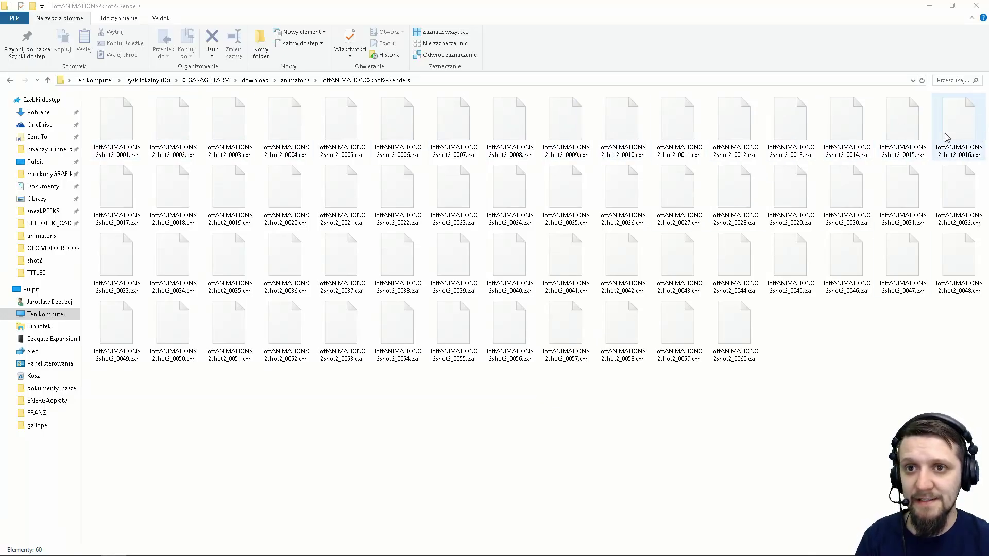
Look over the downloaded EXR frames in File Explorer, and view the composited PNG frame 0002 and the MP4 in the shot2 folder.
click(734, 325)
click(858, 339)
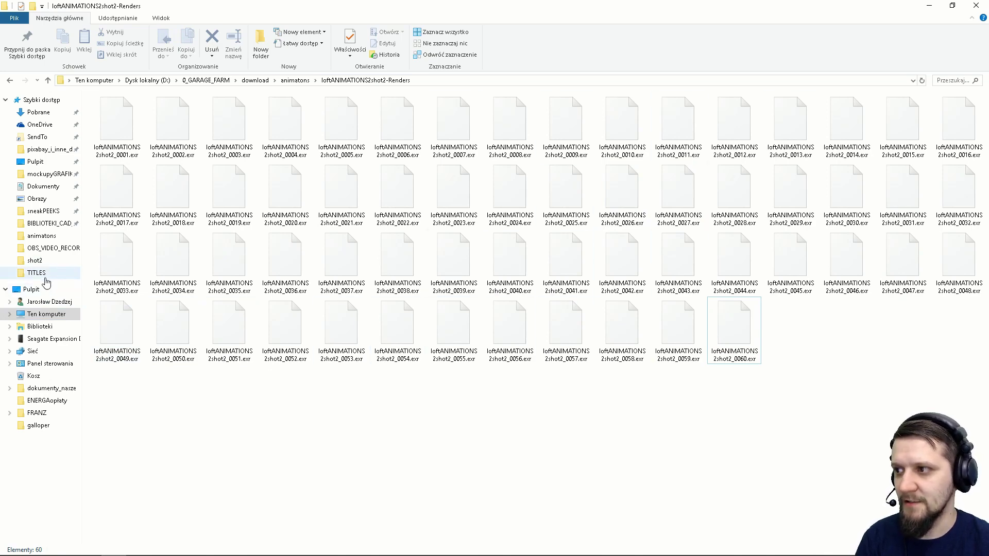
click(35, 260)
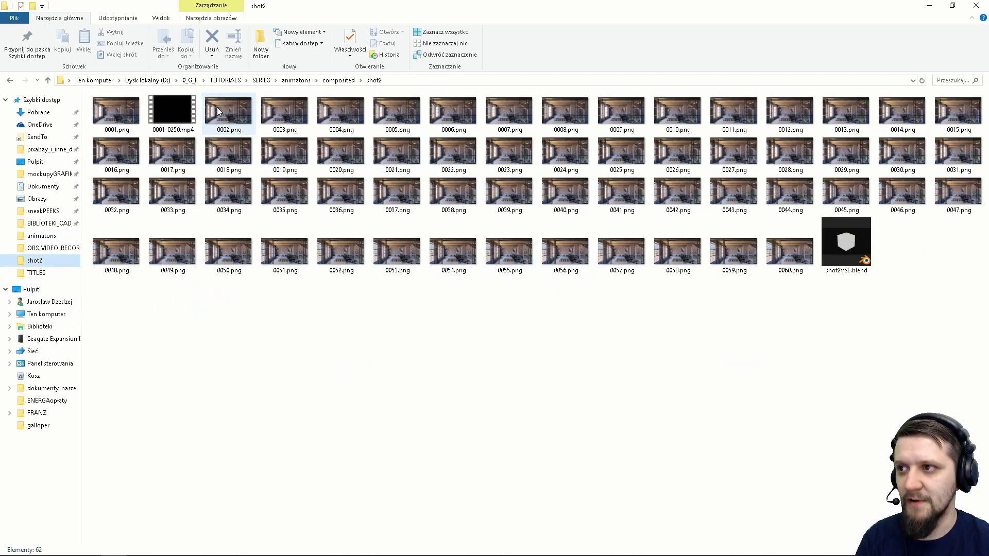
double_click(228, 110)
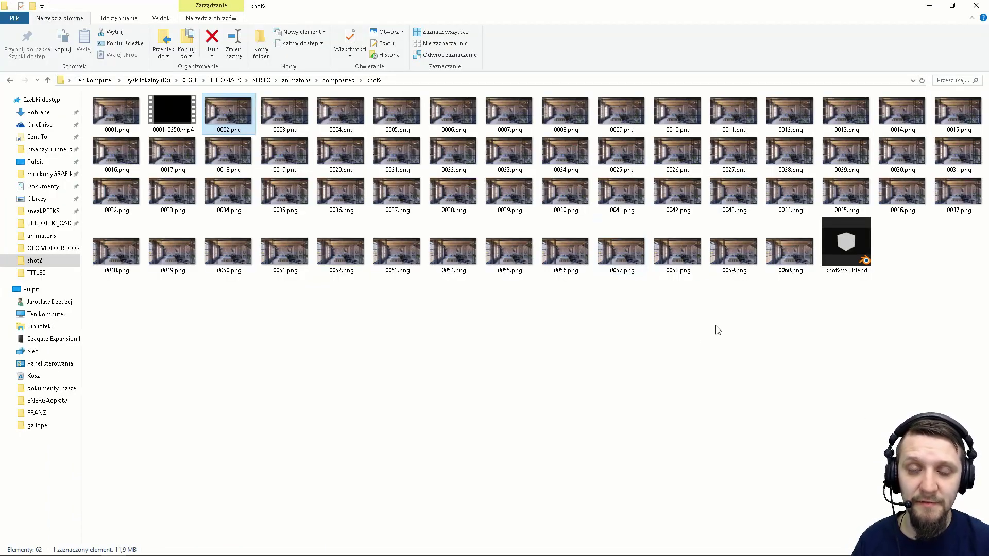
click(175, 108)
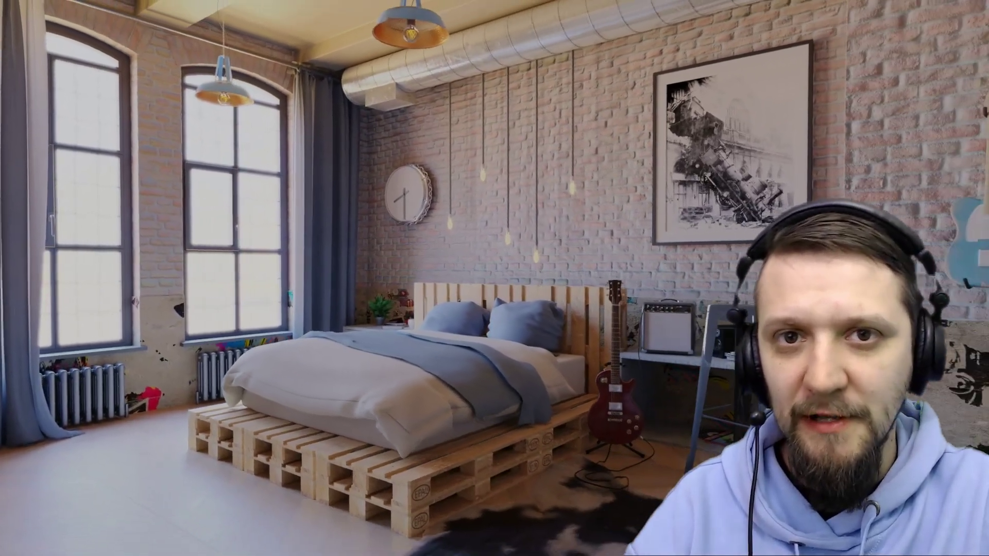